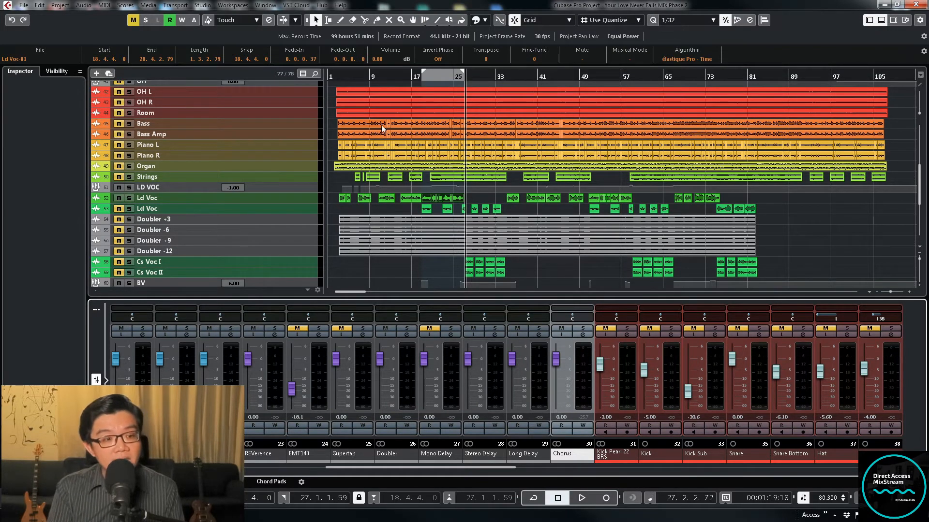
Open the Doubler2 Stereo insert on the Doubler FX channel to review its voice settings, and close both windows
left_click(407, 335)
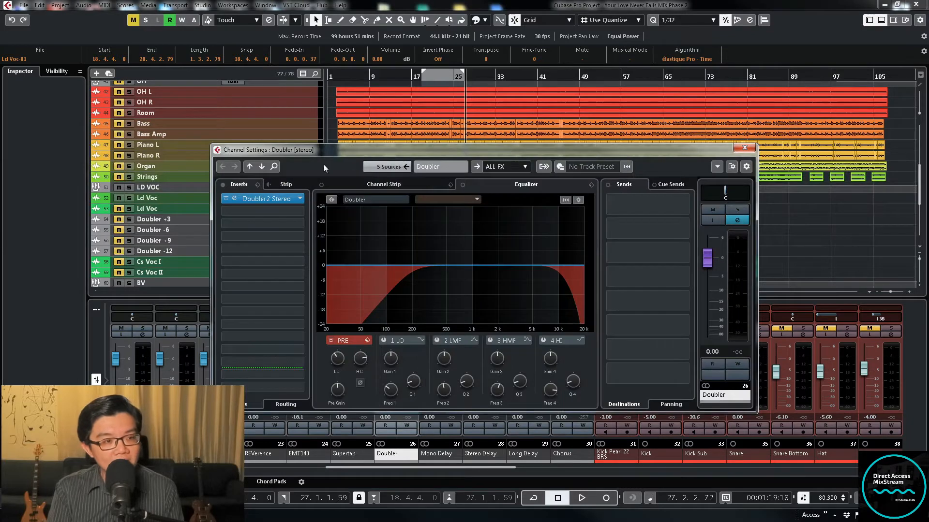
left_click(265, 198)
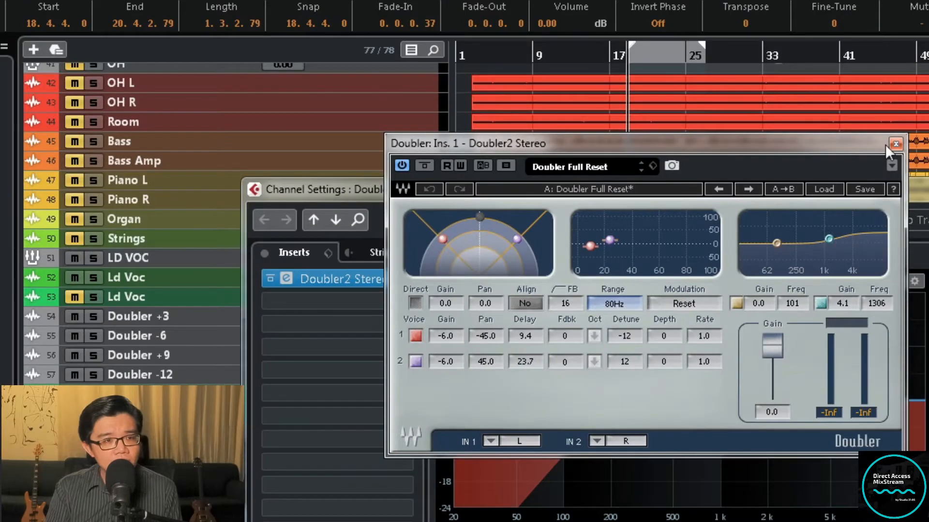
left_click(568, 125)
left_click(926, 189)
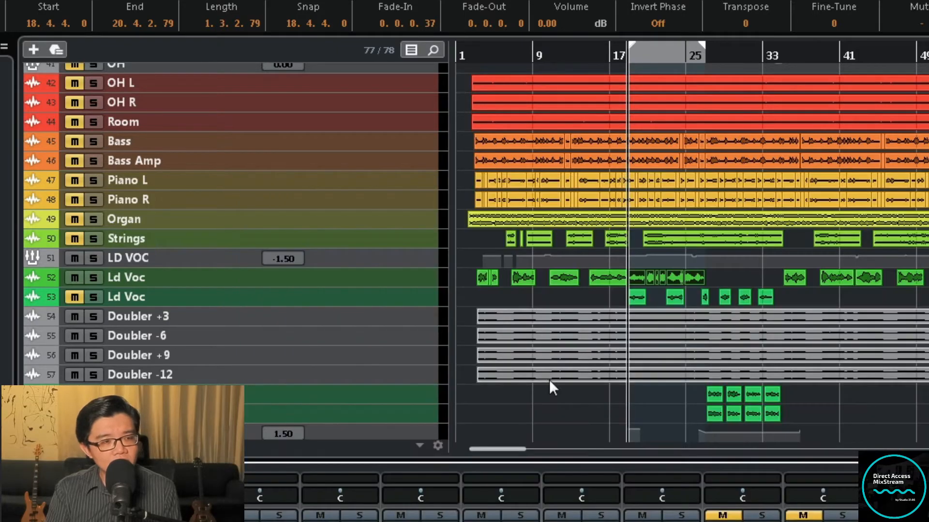
Select the four Doubler tracks, from +3 to -12, and enlarge their track height together in the project window
left_click(422, 377)
left_click(411, 318, "shift")
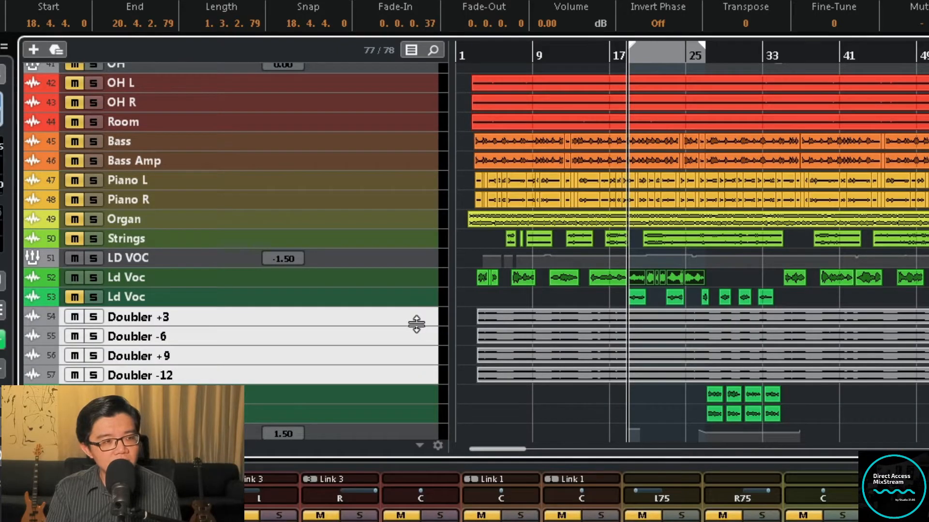
left_click_drag(417, 325, 418, 351)
scroll(628, 316, "down", 3)
key("h")
key("h")
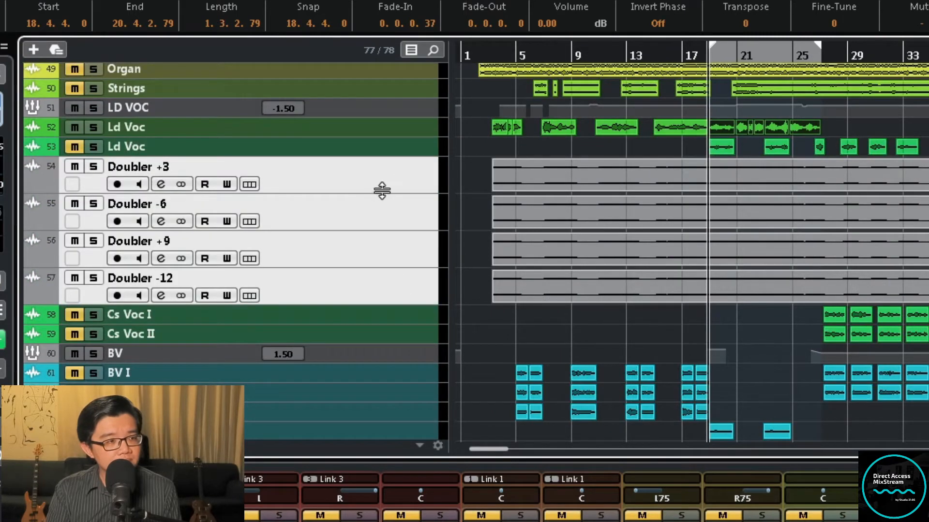
left_click_drag(380, 193, 378, 247)
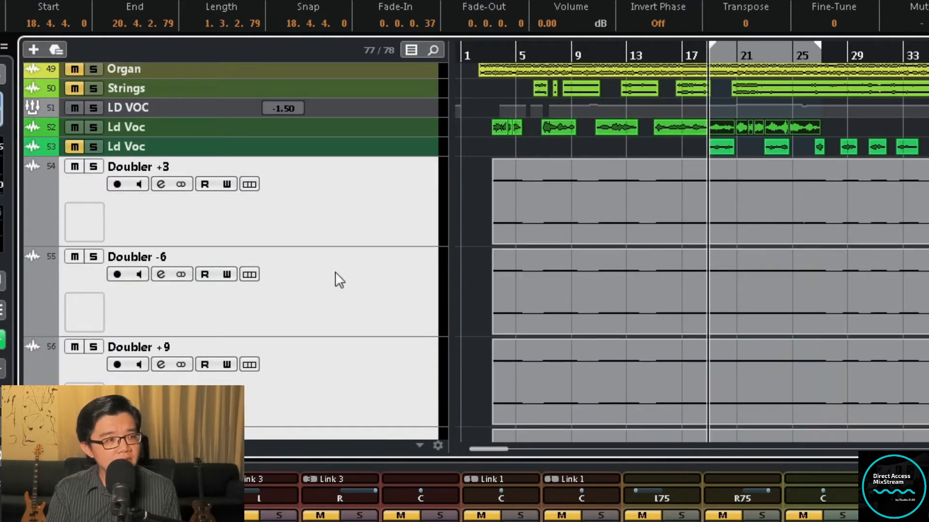
scroll(338, 280, "down", 2)
scroll(338, 224, "up", 1)
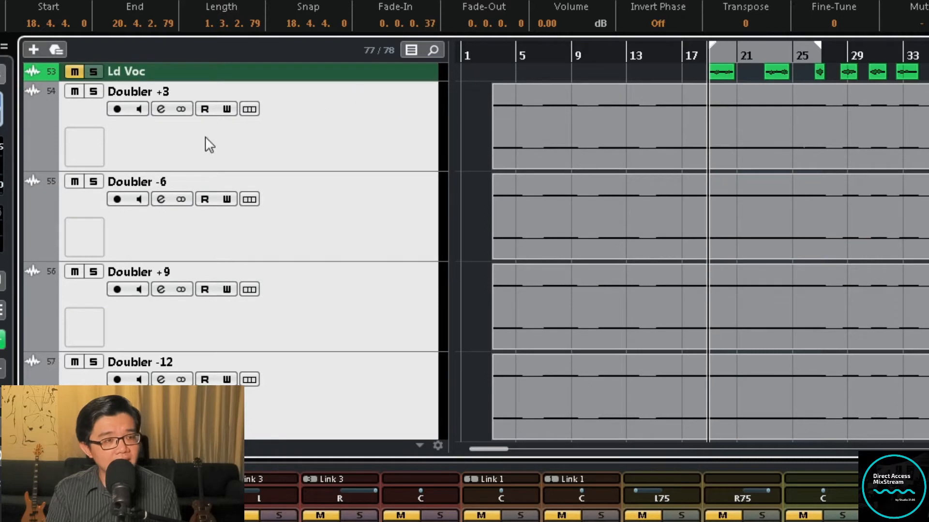
Examine the audio events on the Doubler +3 and Doubler -6 tracks by selecting each one
left_click(697, 148)
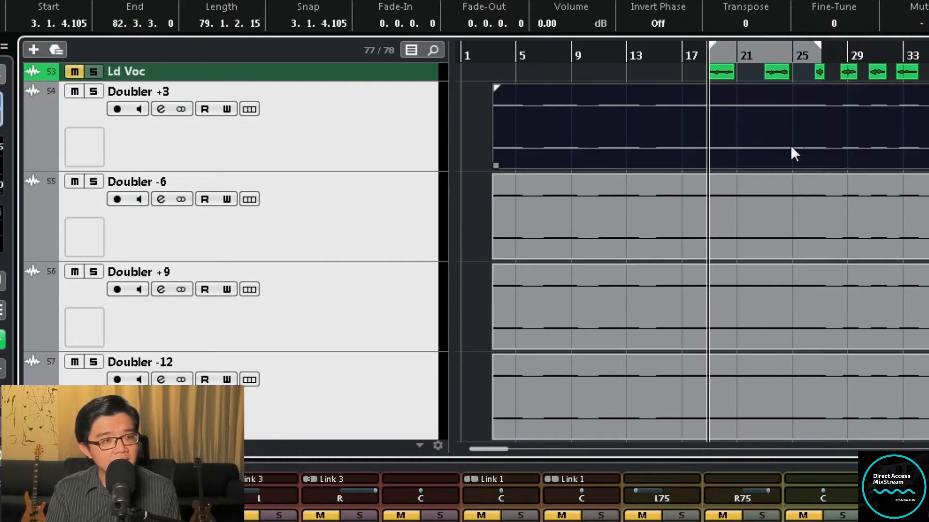
key("g")
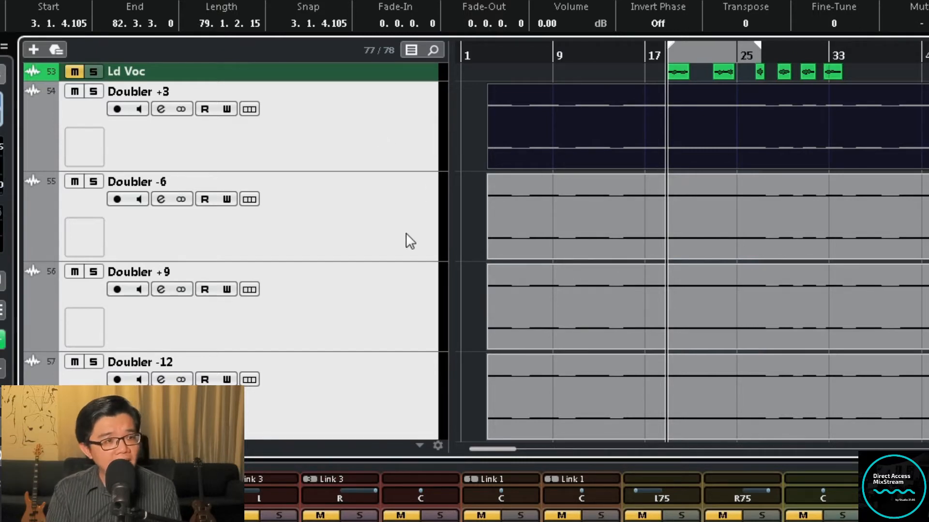
left_click(674, 232)
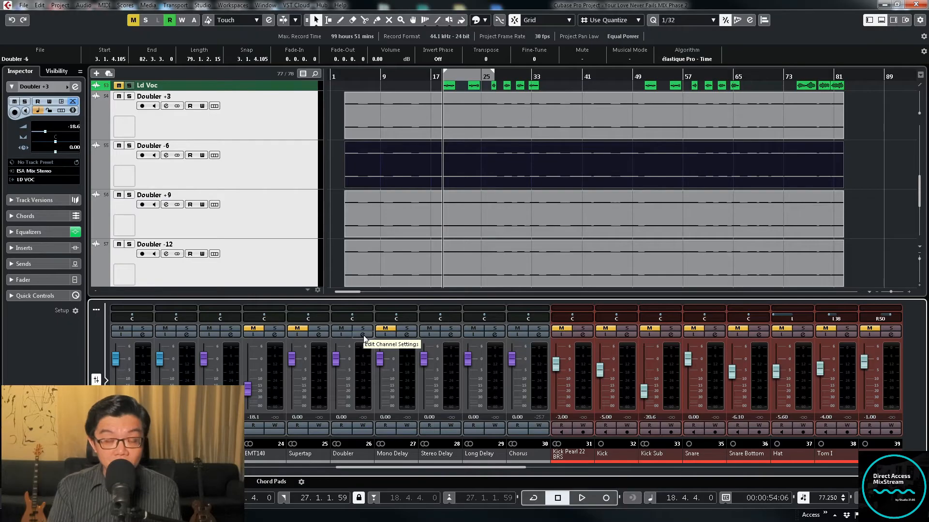
Open the Doubler2 Stereo insert on the Doubler FX channel and adjust voice 1's detune, trying -13
left_click(363, 335)
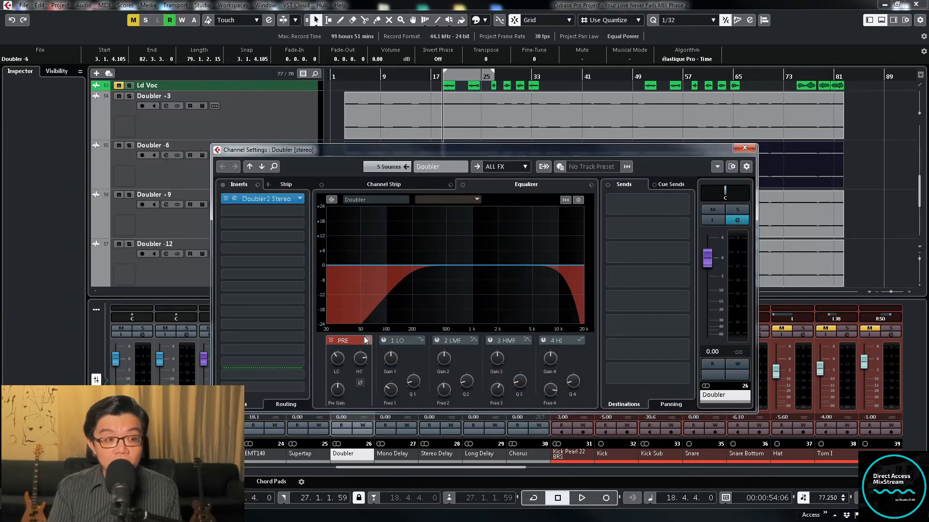
left_click(274, 201)
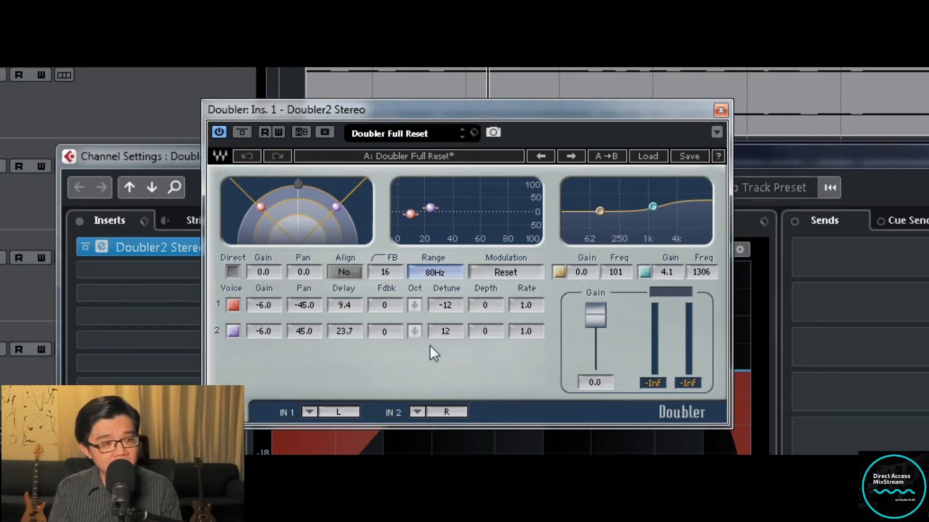
mouse_move(451, 305)
left_mouse_down()
mouse_move(452, 323)
mouse_move(451, 281)
mouse_move(451, 306)
left_mouse_up()
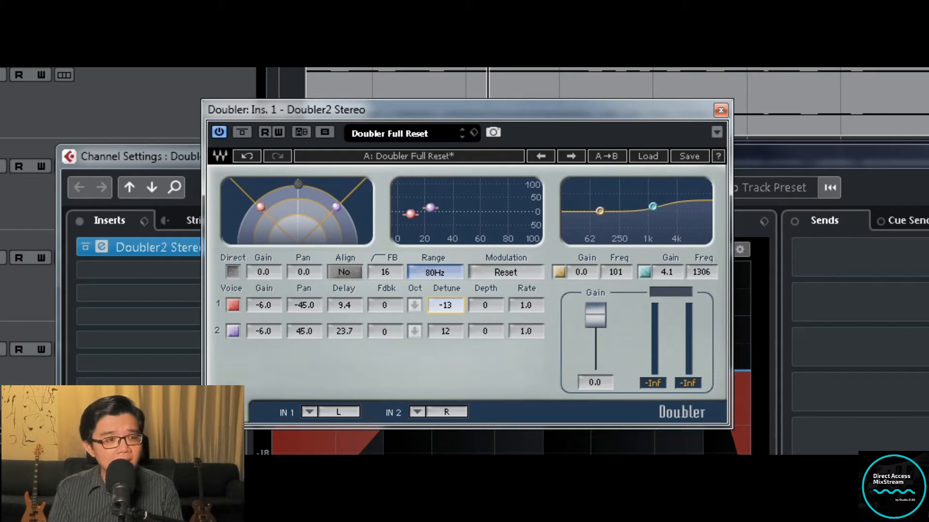
left_click_drag(452, 306, 452, 305)
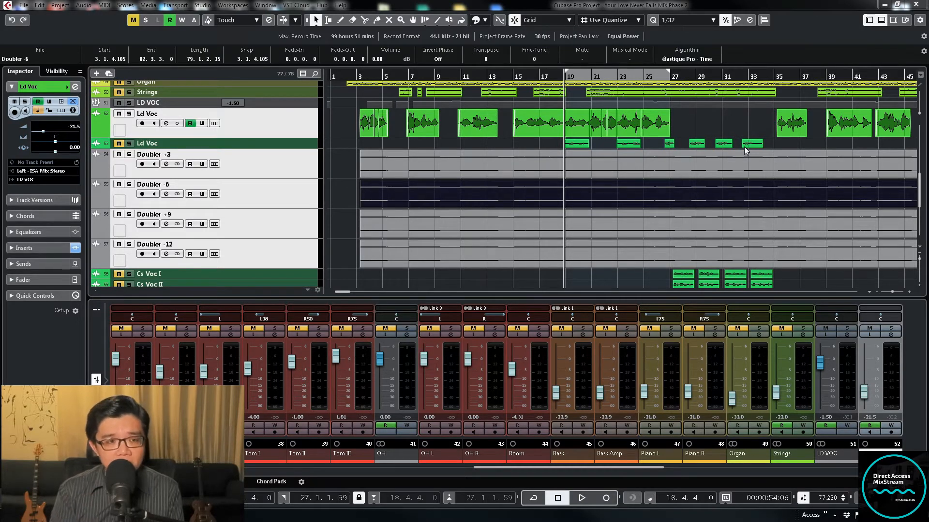
Play the lead vocal passage and select the four Doubler tracks together
key("space")
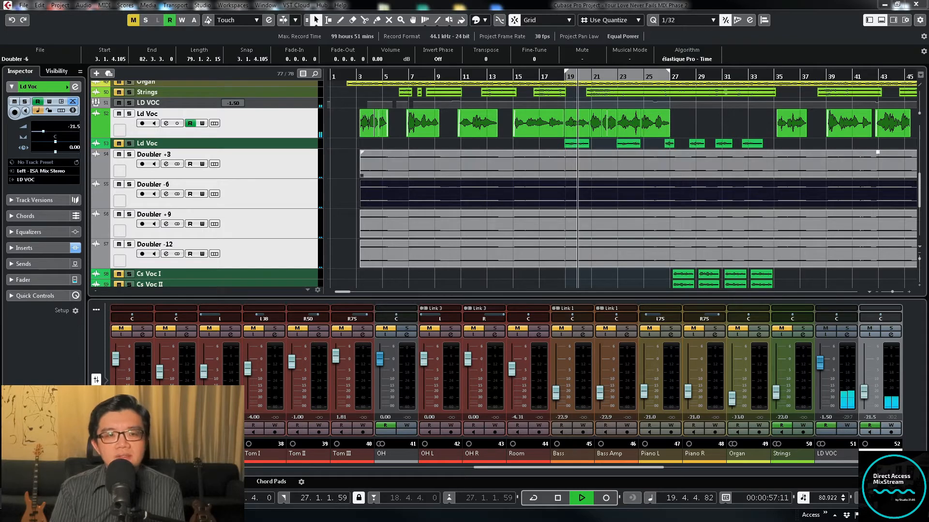
left_click(279, 167)
left_click(277, 199)
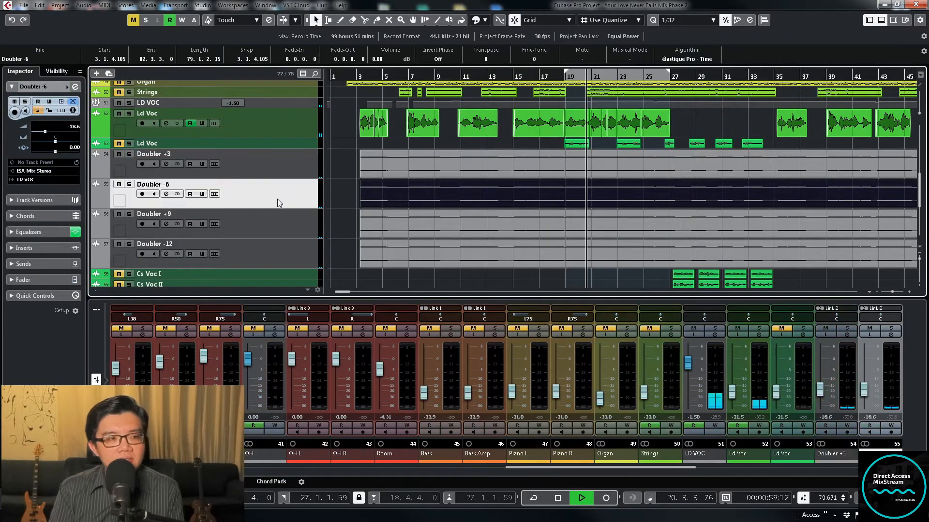
left_click(277, 224, "ctrl")
left_click(277, 251, "ctrl")
left_click(279, 164, "ctrl")
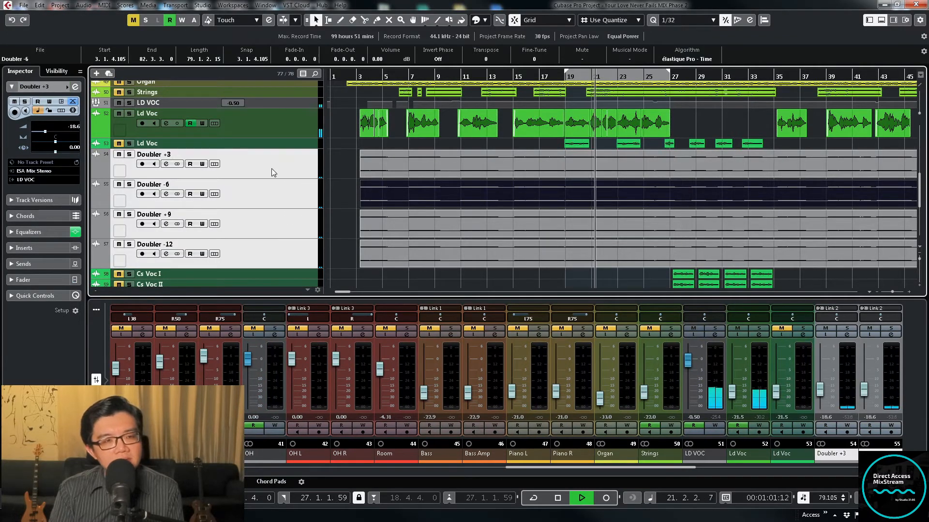
Mute and unmute the four selected Doubler tracks during playback to compare the vocal without and with them, and stop playback
left_click(119, 155)
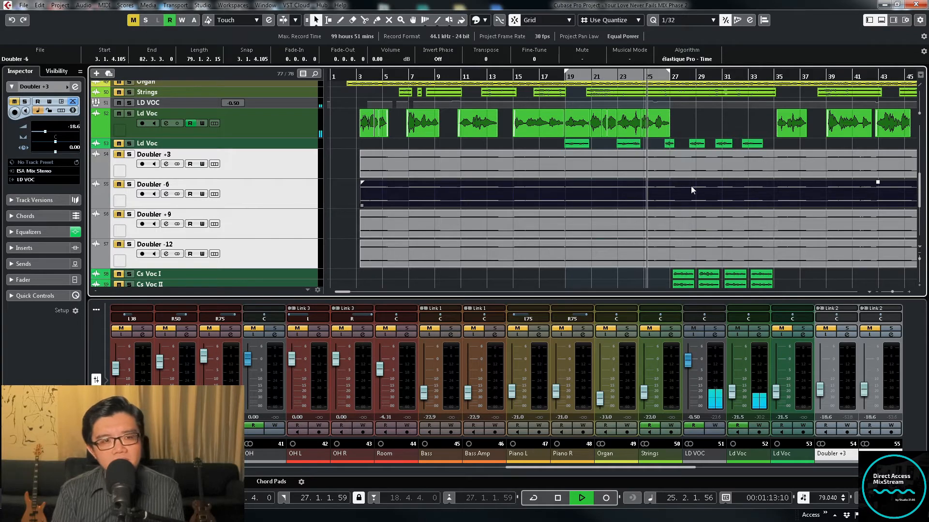
left_click(118, 155)
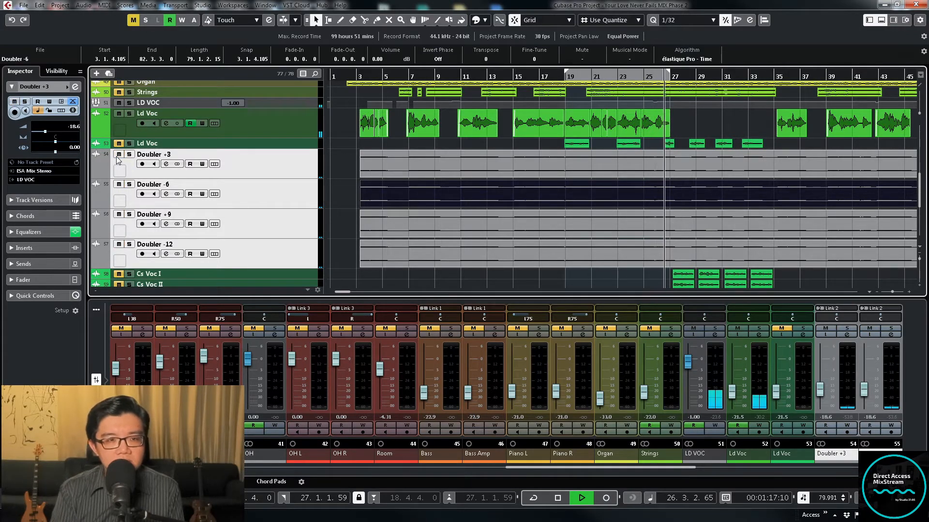
key("space")
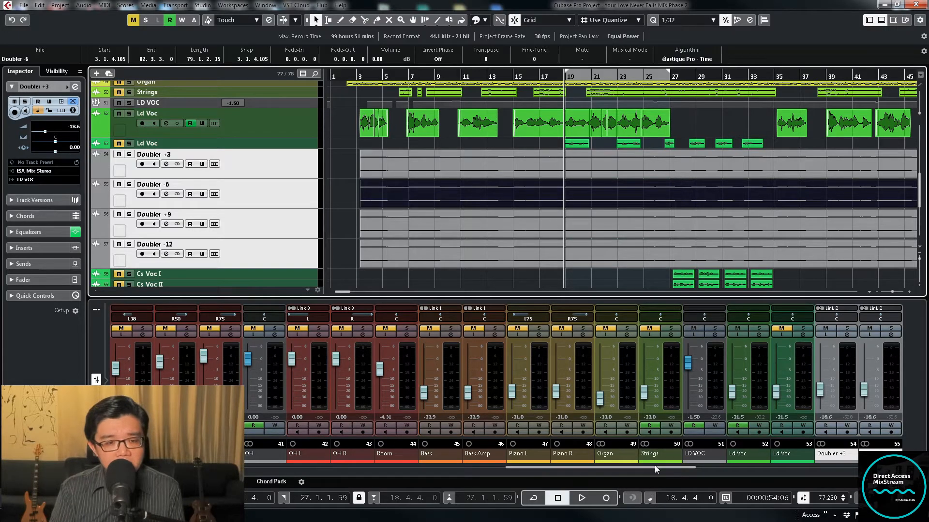
Raise the linked faders of the four Doubler channels to -6.31 dB while the passage plays
left_click_drag(656, 468, 693, 468)
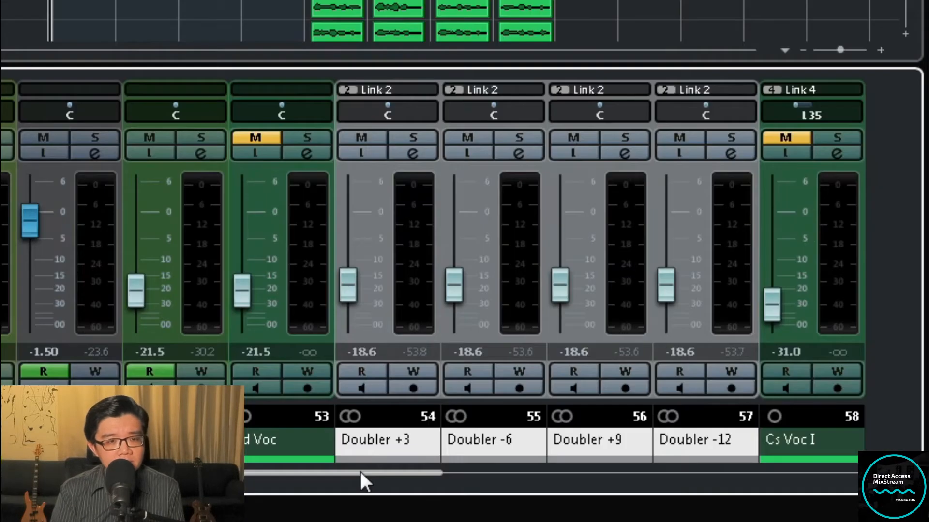
key("space")
left_click_drag(351, 286, 354, 246)
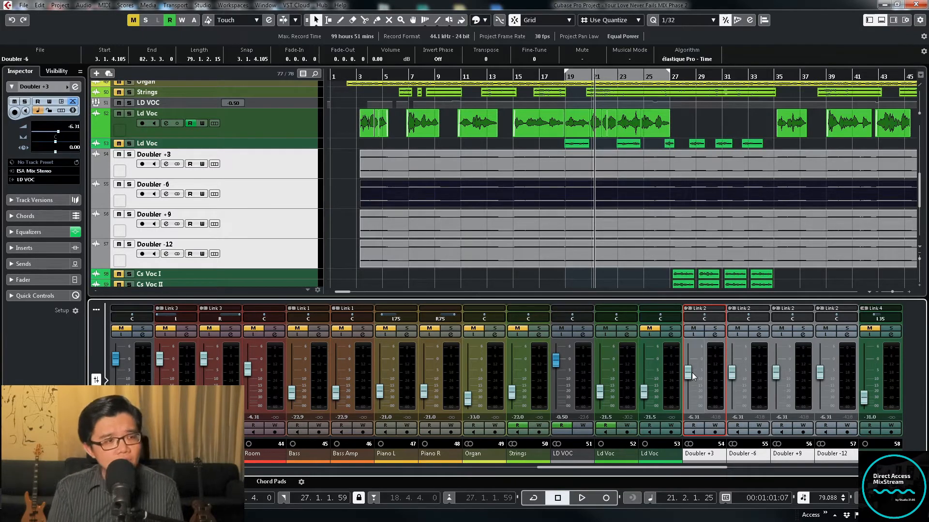
Mute the four Doubler tracks together and shrink the track heights in the project window
left_click(294, 241)
left_click(278, 175, "shift")
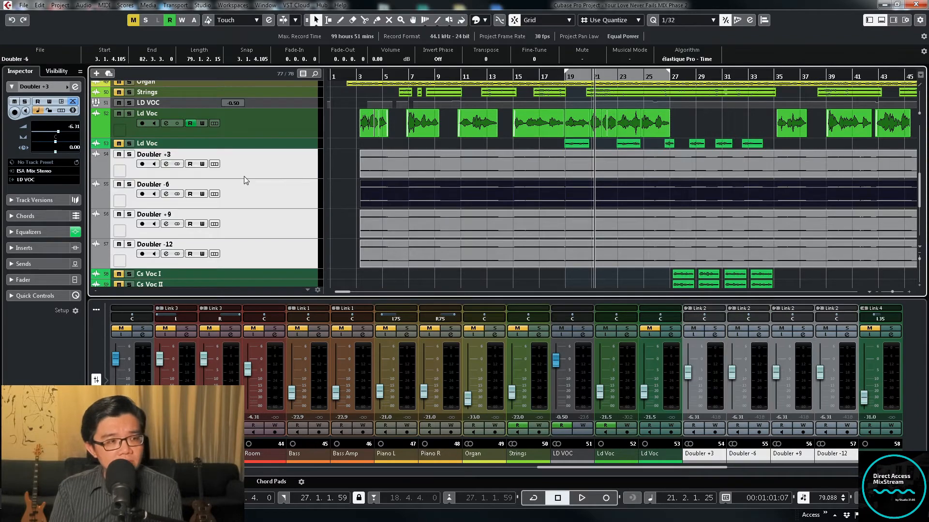
left_click(118, 154)
left_click(337, 174)
key("shift+g")
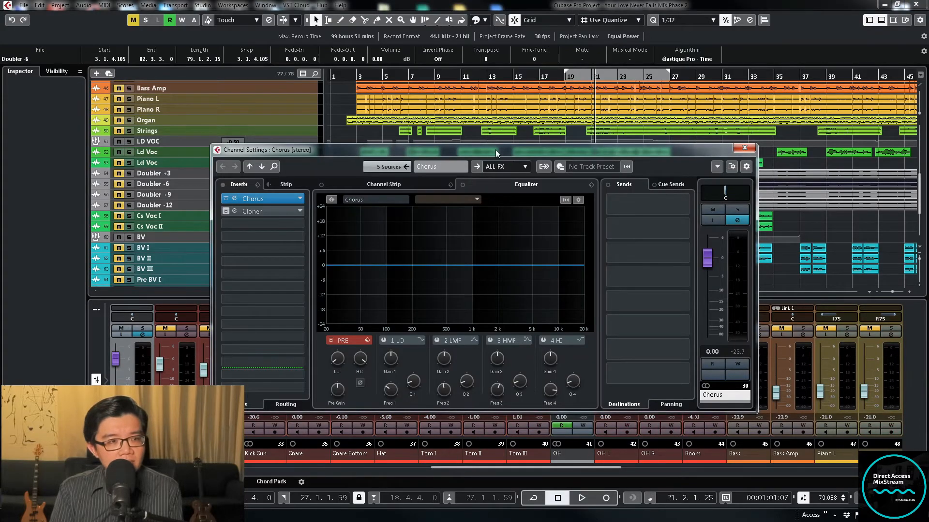
Open the Cloner insert on the Chorus FX channel and turn off its bypass
left_click_drag(496, 149, 456, 138)
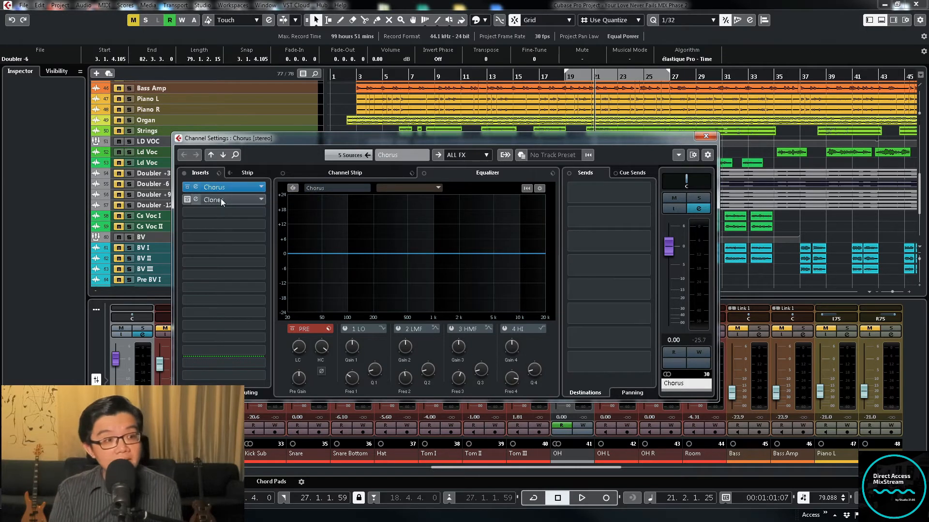
left_click(220, 198)
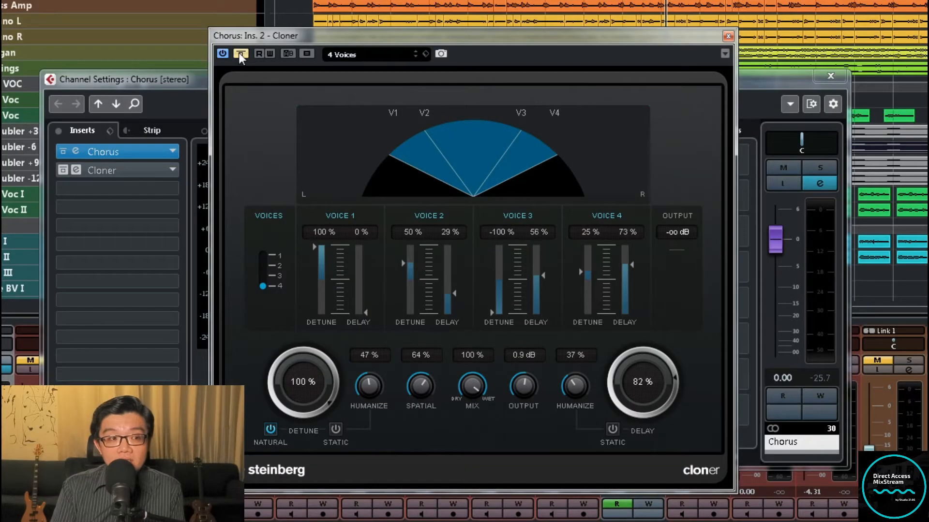
left_click(240, 55)
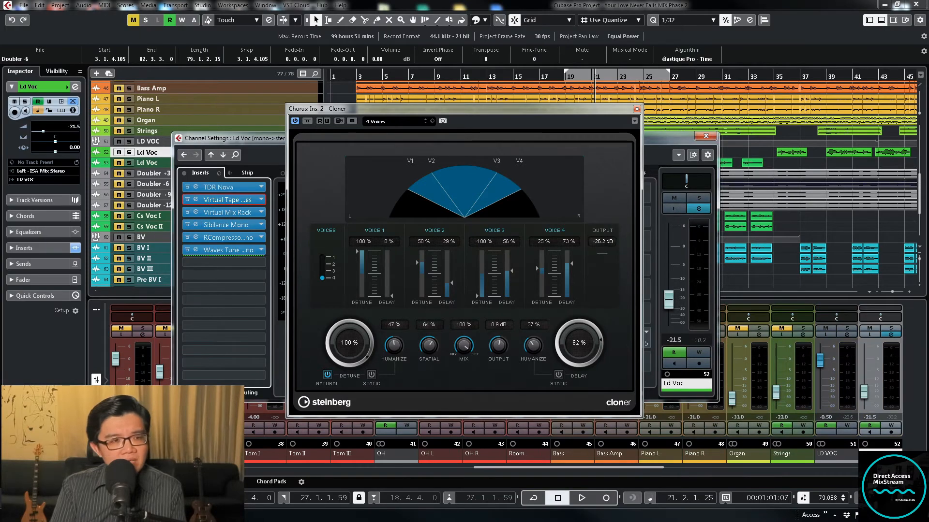
Route the output of the upper Ld Voc channel to the Chorus FX channel
left_click_drag(559, 114, 345, 136)
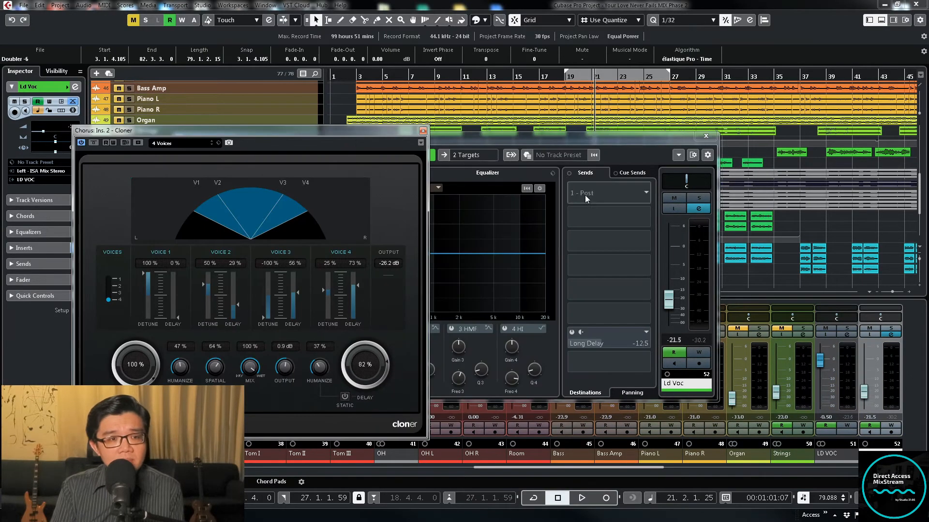
left_click(506, 158)
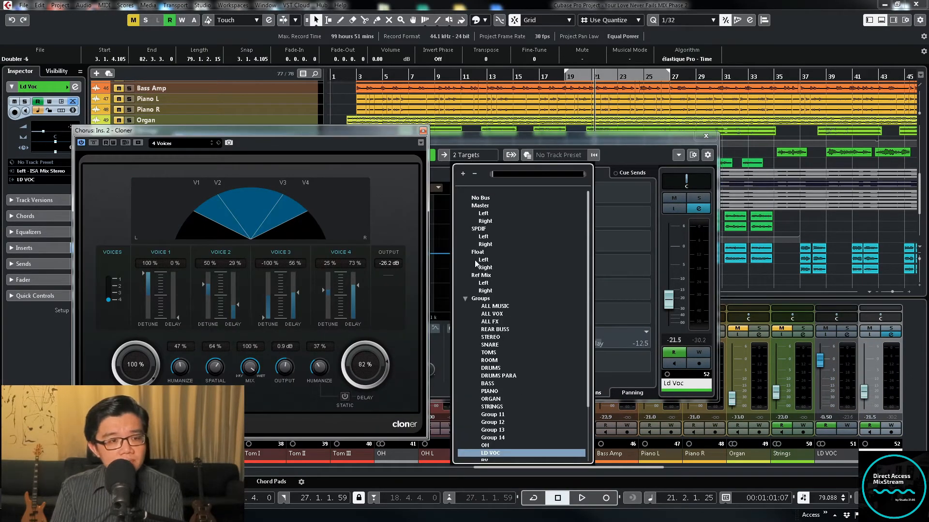
scroll(514, 391, "down", 3)
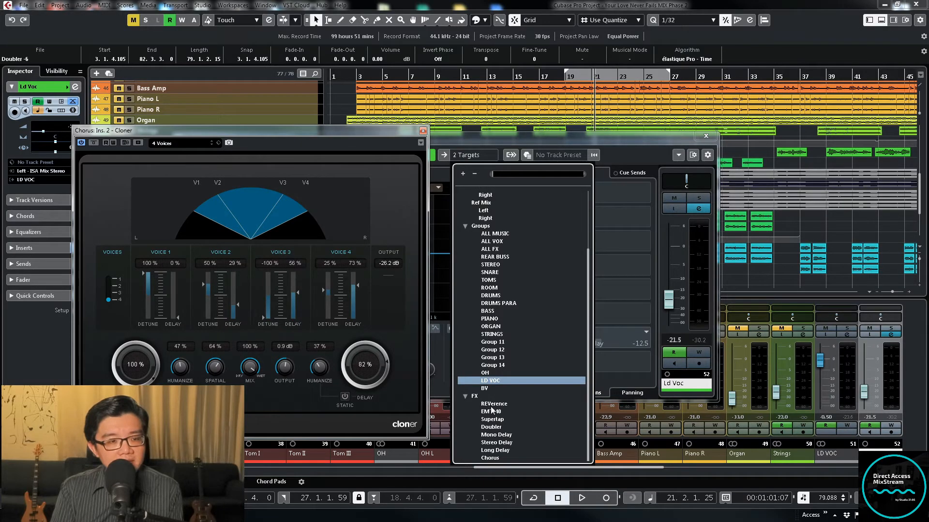
left_click(492, 457)
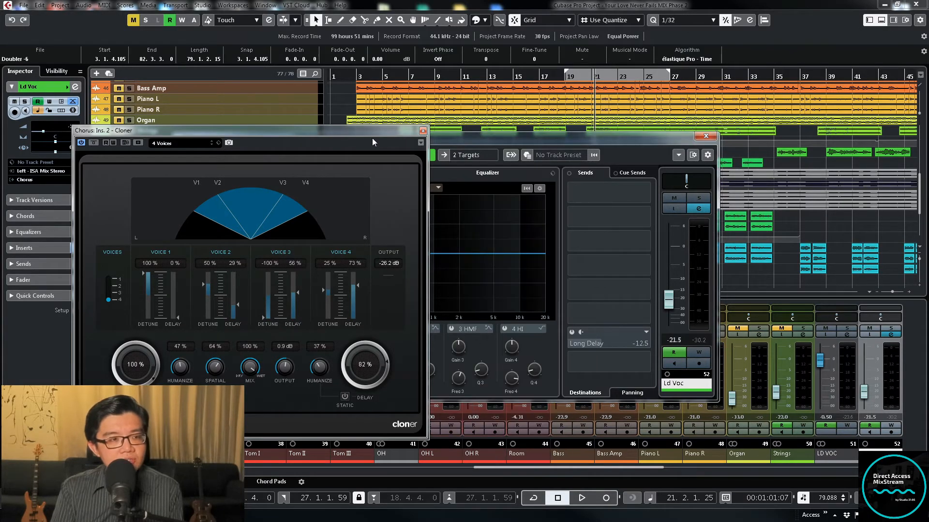
Audition the lead vocal through Cloner and lower the Humanize amount of its delay section during playback
left_click_drag(339, 130, 608, 130)
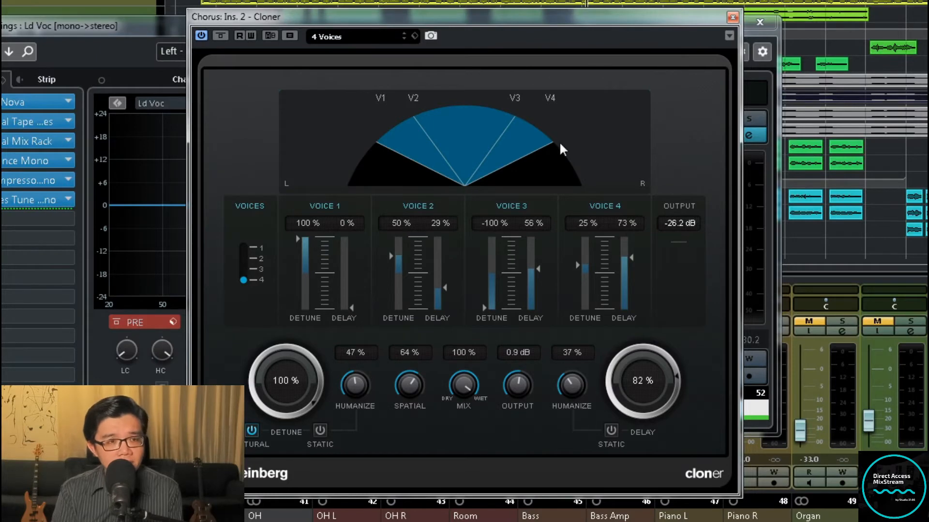
key("space")
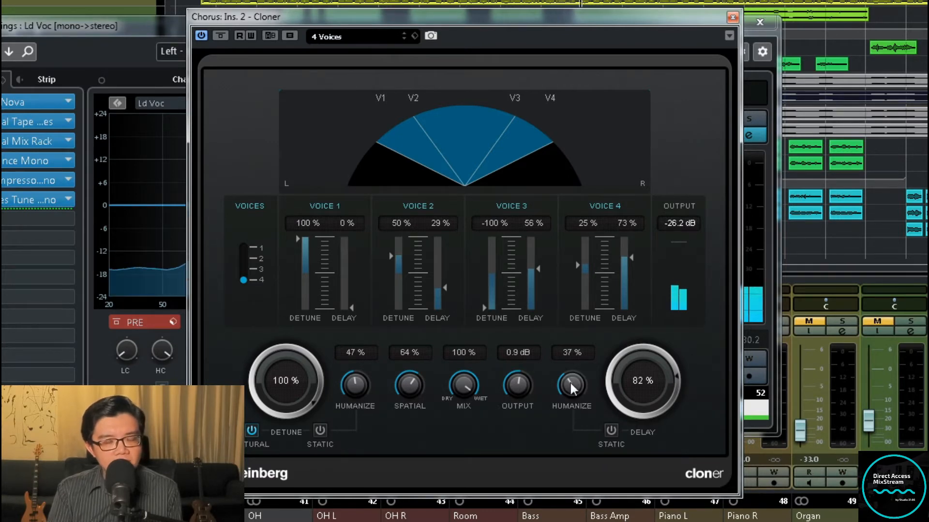
left_click_drag(569, 386, 567, 426)
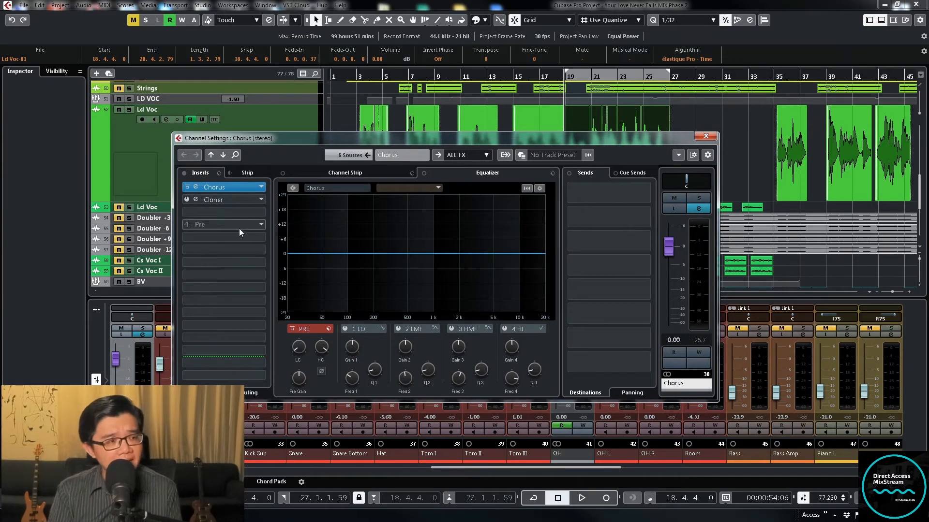
Open the Chorus plug-in in the first insert of the Chorus FX channel
left_click(225, 188)
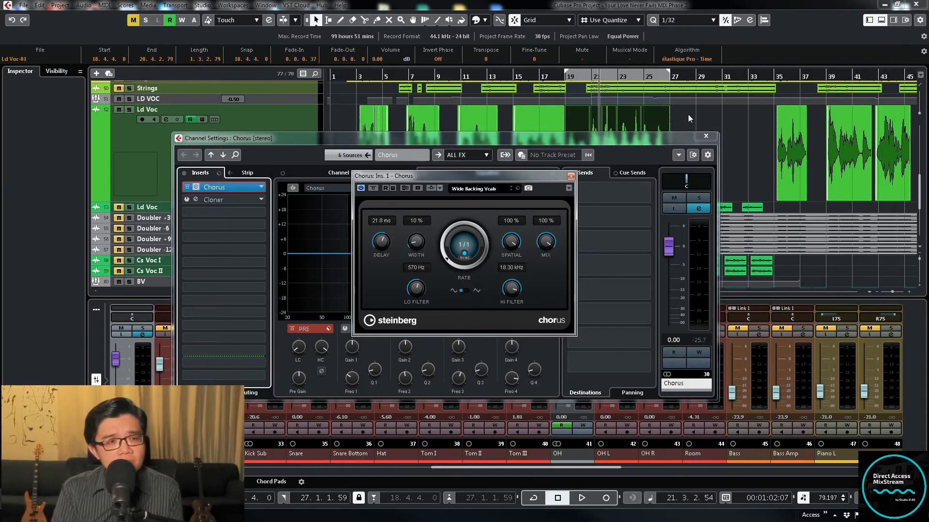
Select the upper Ld Voc events between bars 19 and 27 and set their Fine-Tune to 5
left_click(705, 136)
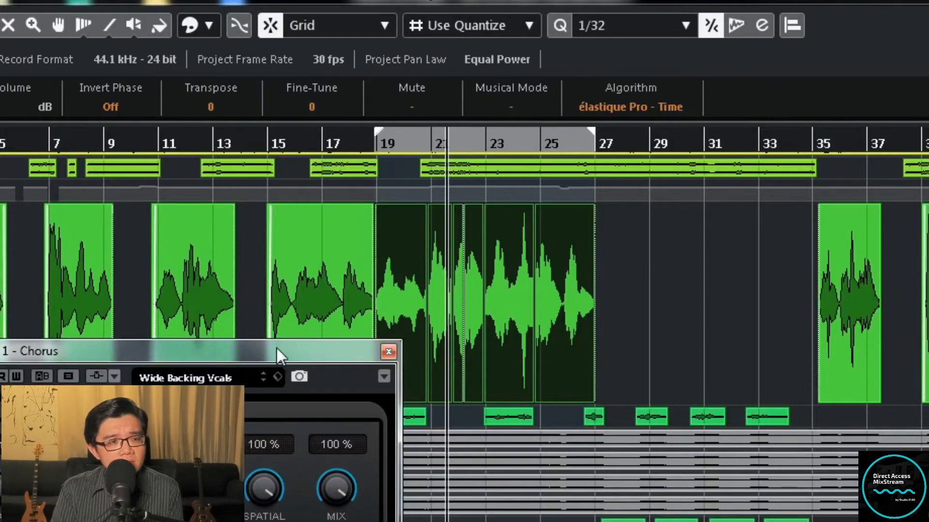
left_click(388, 352)
left_click_drag(656, 275, 412, 341)
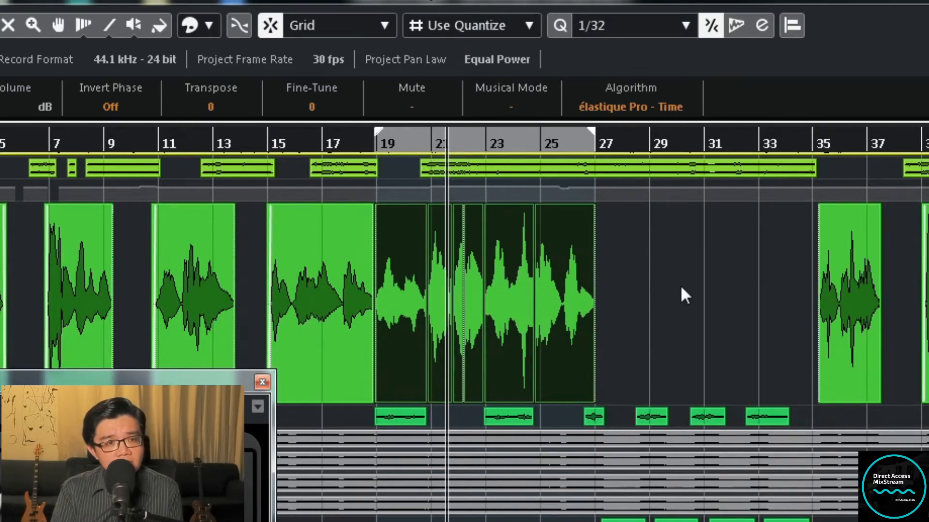
left_click_drag(680, 287, 405, 338)
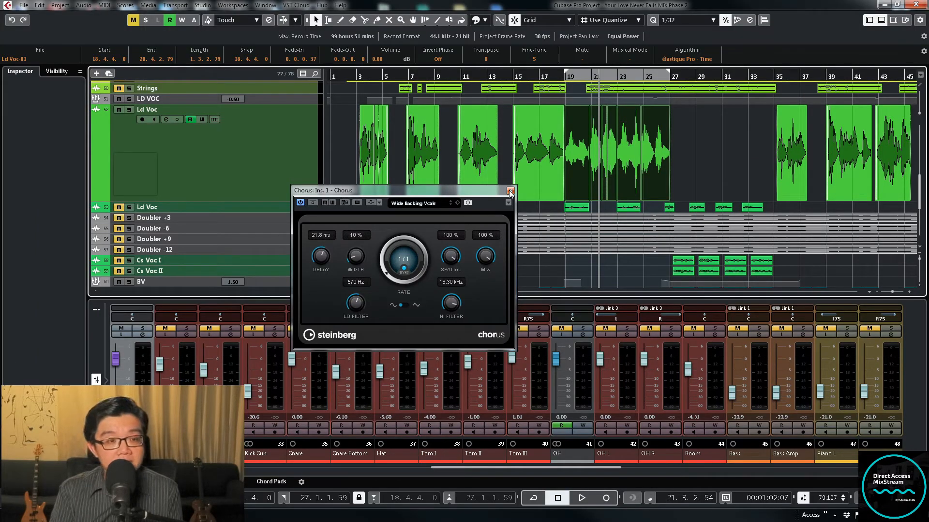
Export an audio mixdown of the Chorus FX channel with the file name "Chorus +5"
key("ctrl+shift+e")
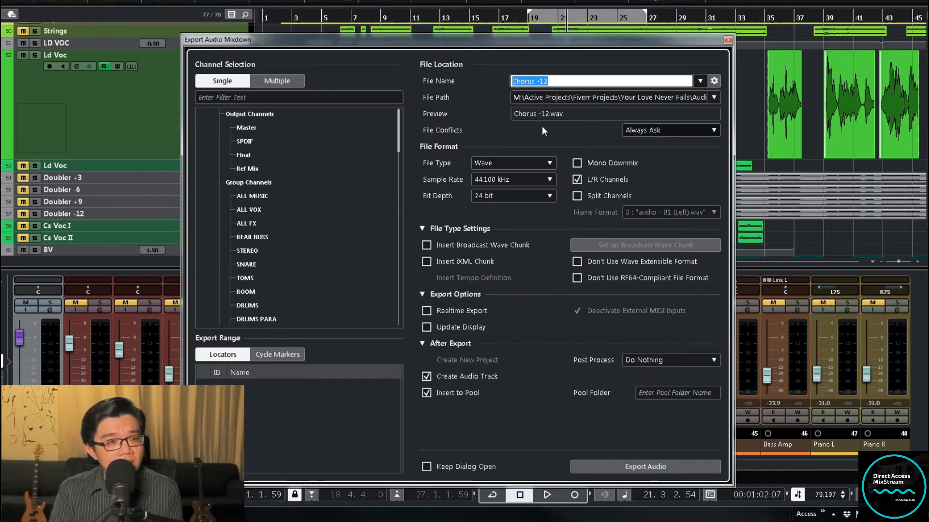
left_click(545, 132)
left_click(552, 81)
left_click_drag(537, 81, 575, 82)
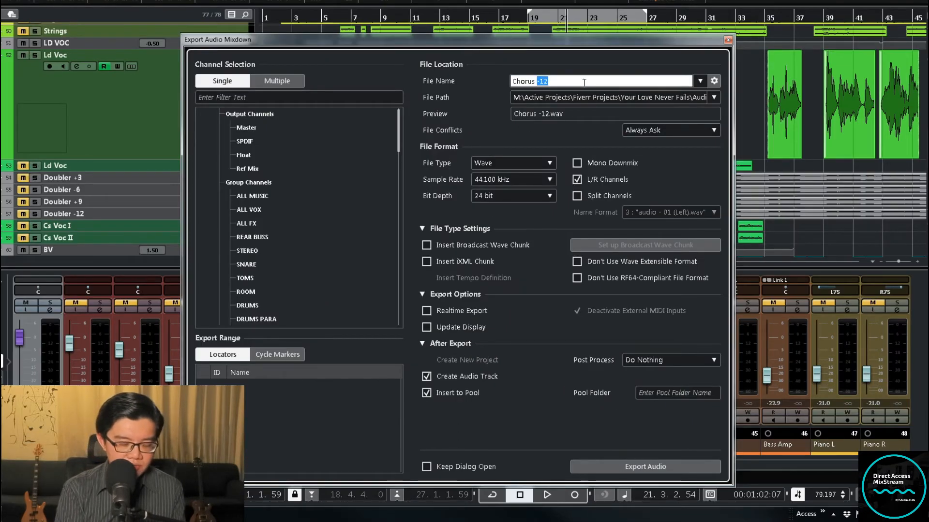
type("+5")
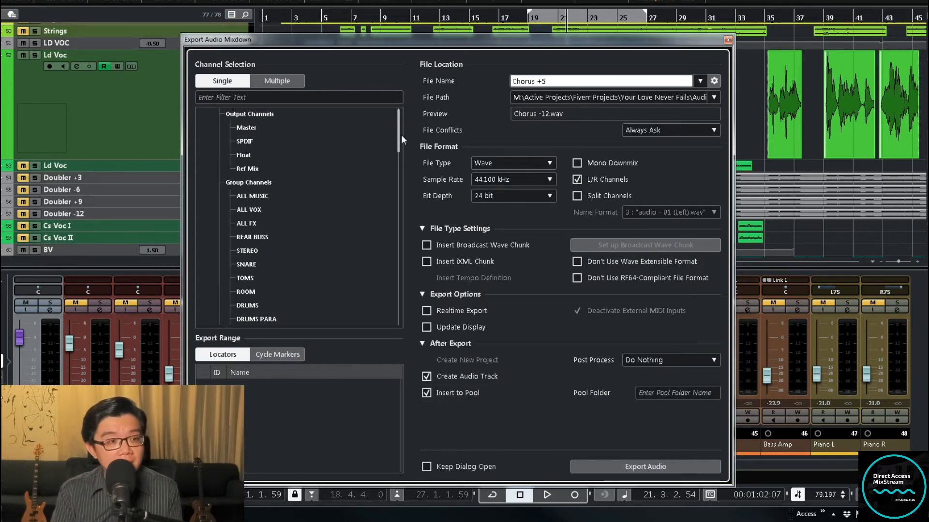
left_click_drag(402, 134, 385, 212)
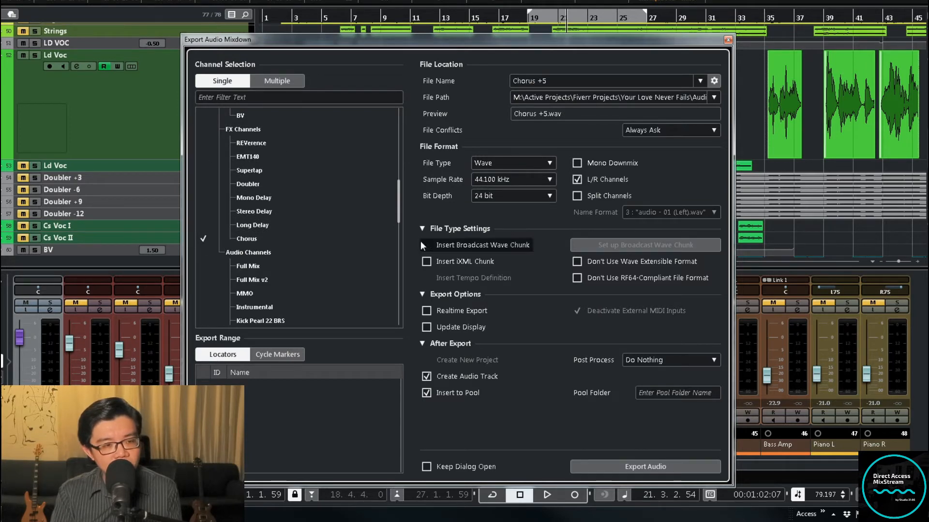
left_click(658, 466)
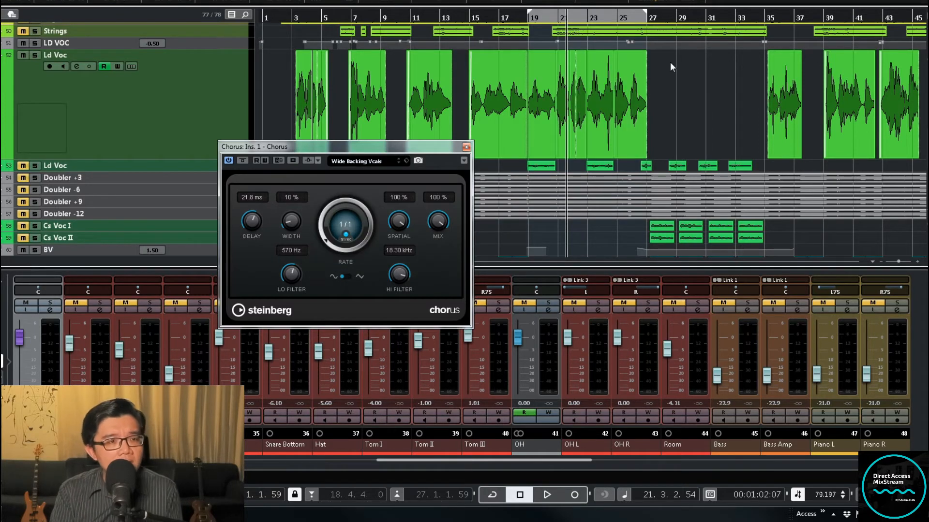
Reselect the upper Ld Voc events between bars 19 and 27 and raise the Chorus delay to 30.0 ms
left_click_drag(681, 98, 545, 132)
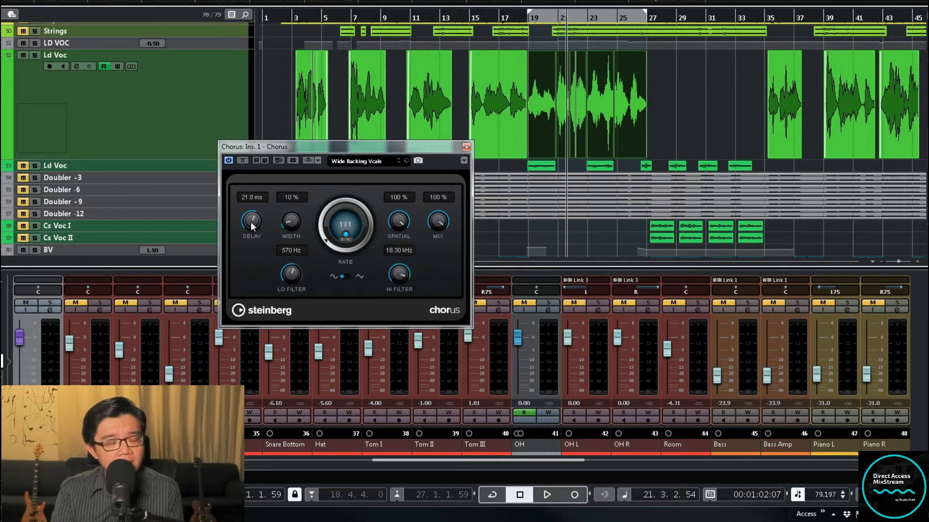
left_click_drag(250, 221, 252, 215)
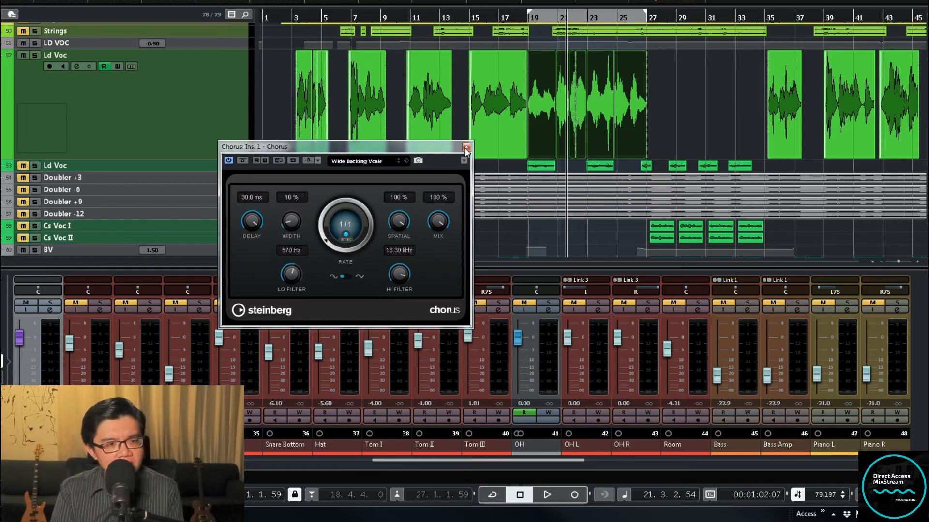
key("KP_1")
Export another audio mixdown of the Chorus FX channel with the file name "Chorus -5"
key("ctrl+e")
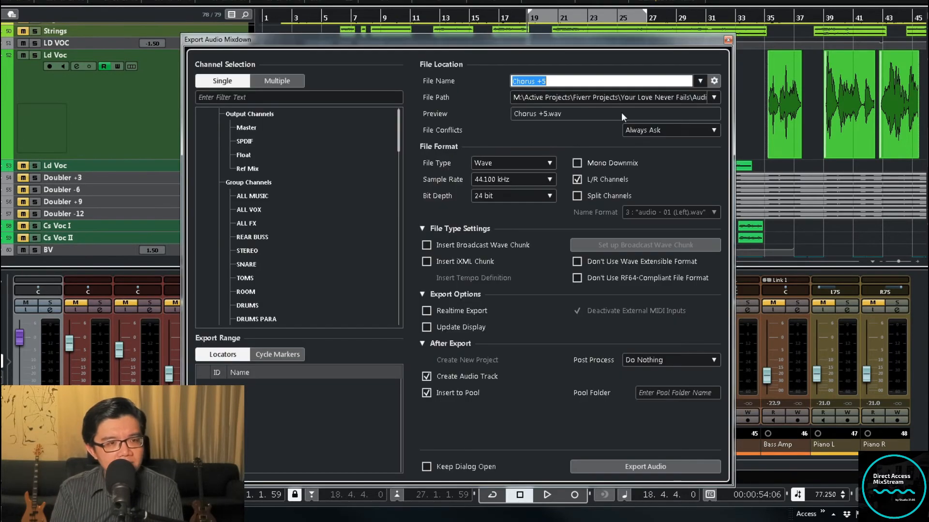
left_click(541, 80)
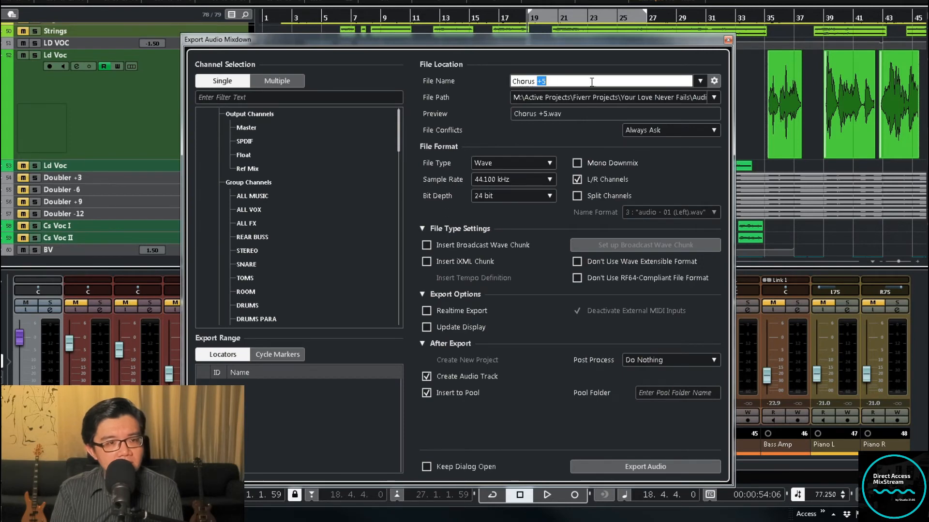
key("BackSpace")
type("-")
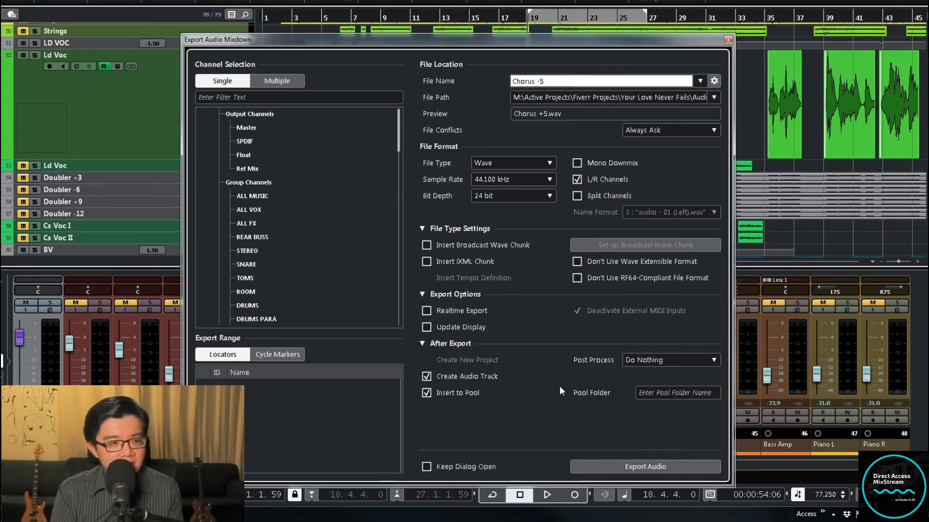
left_click(646, 463)
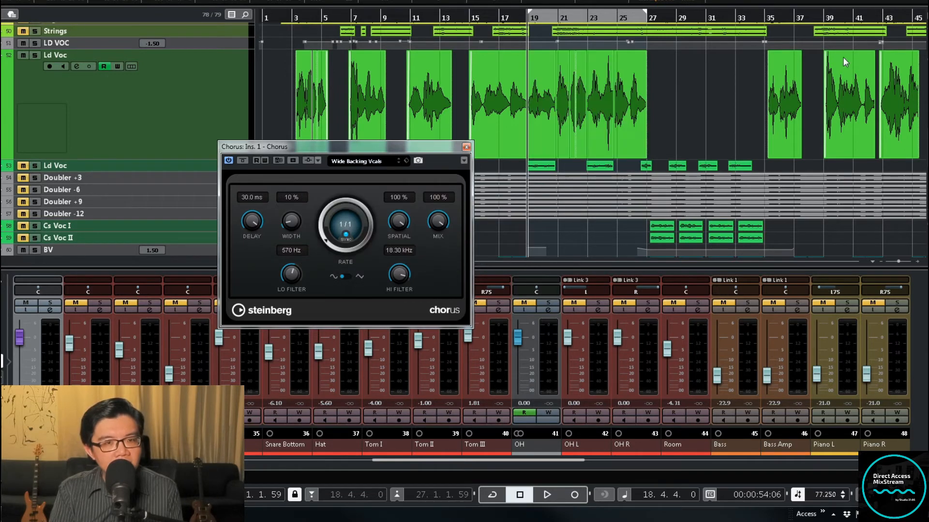
Select the lead vocal events between bars 19 and 27, lower the Chorus delay to 25.6 ms and close the plug-in
left_click_drag(696, 88, 552, 112)
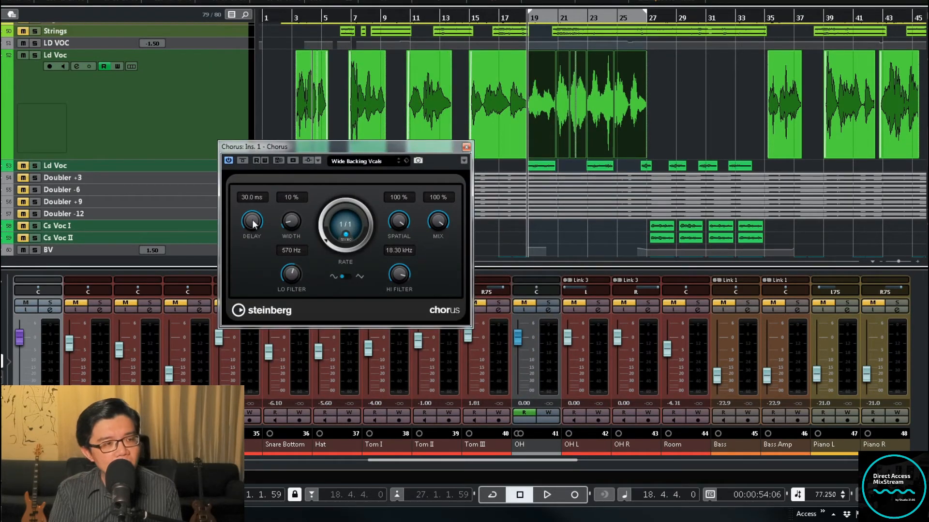
left_click_drag(253, 220, 252, 221)
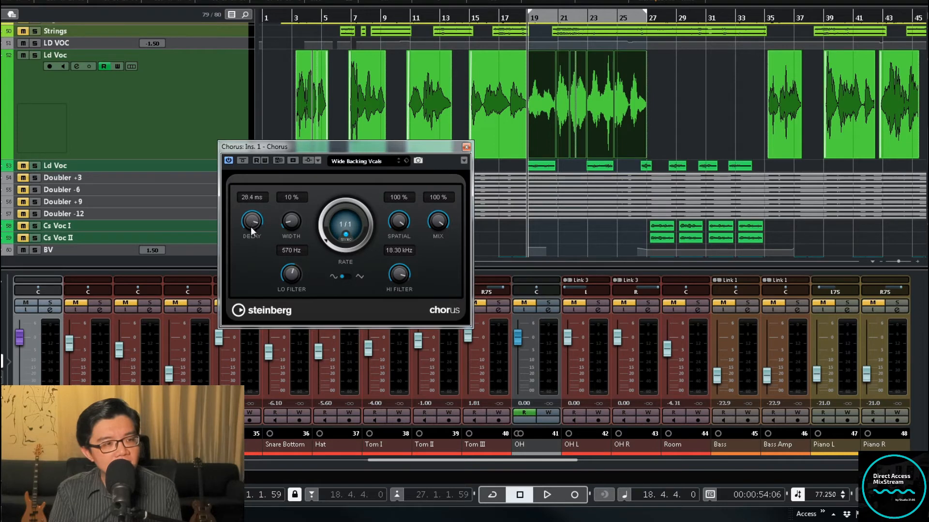
left_click_drag(250, 268, 250, 274)
left_click(467, 146)
Export the Chorus FX channel as an audio mixdown named "Chorus +10"
key("ctrl+shift+e")
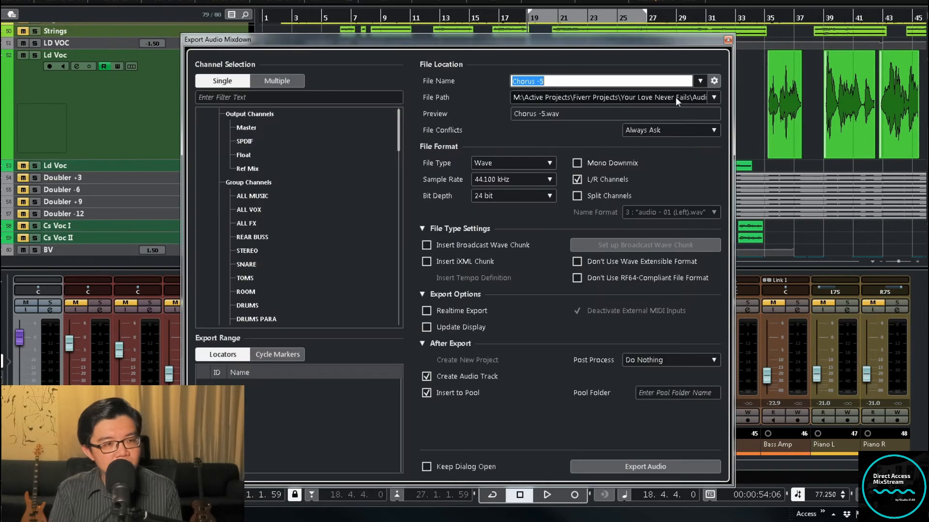
left_click(559, 82)
key("BackSpace")
key("BackSpace")
type("10")
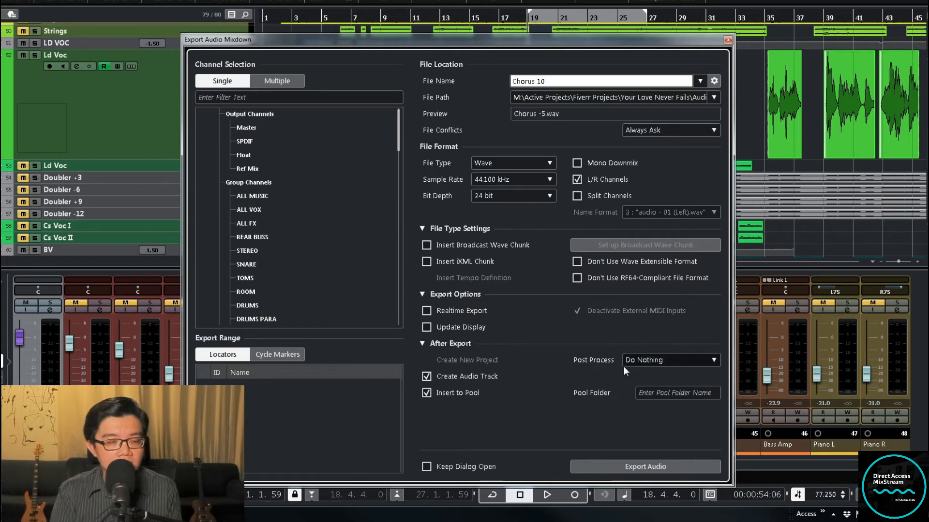
key("Home")
type("+")
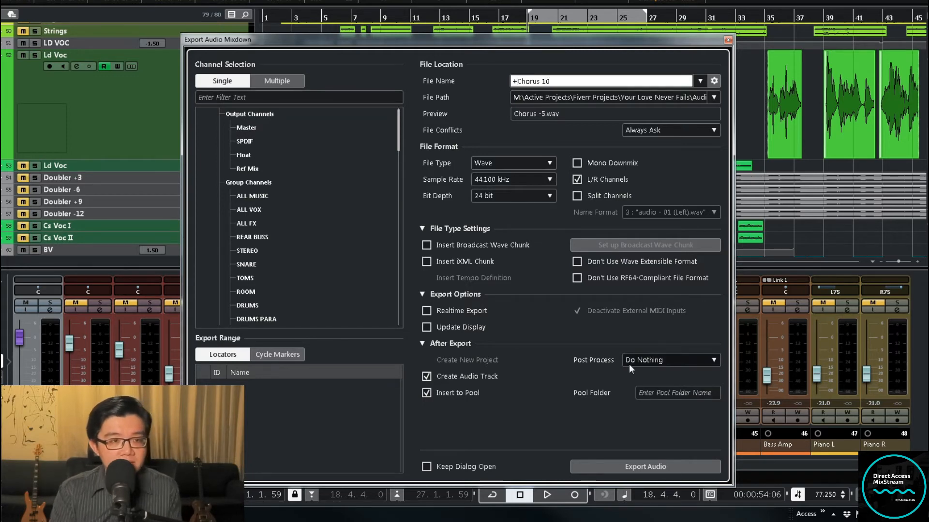
key("BackSpace")
key("ctrl+Right")
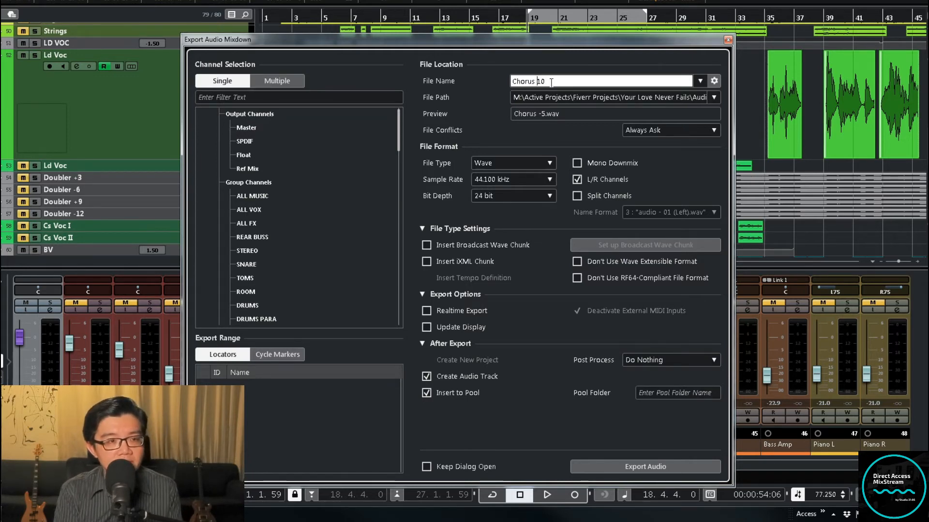
type("+")
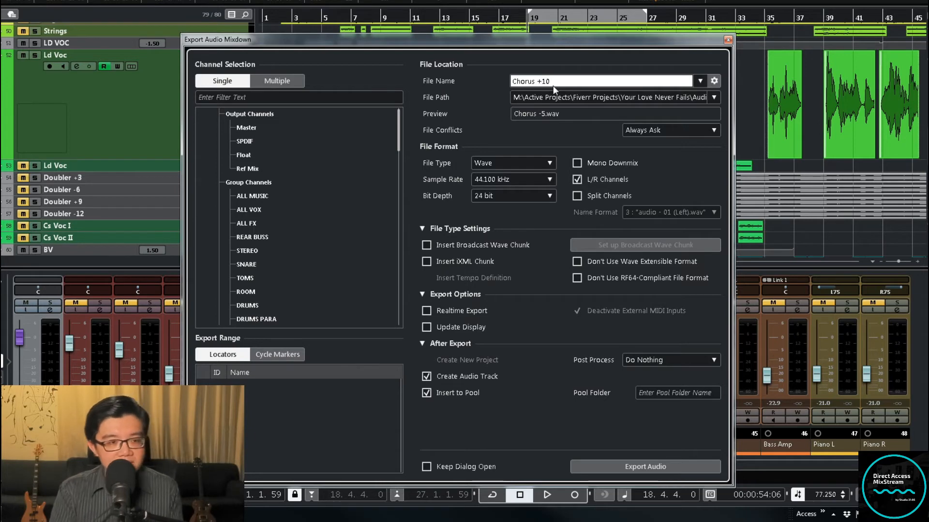
left_click(653, 467)
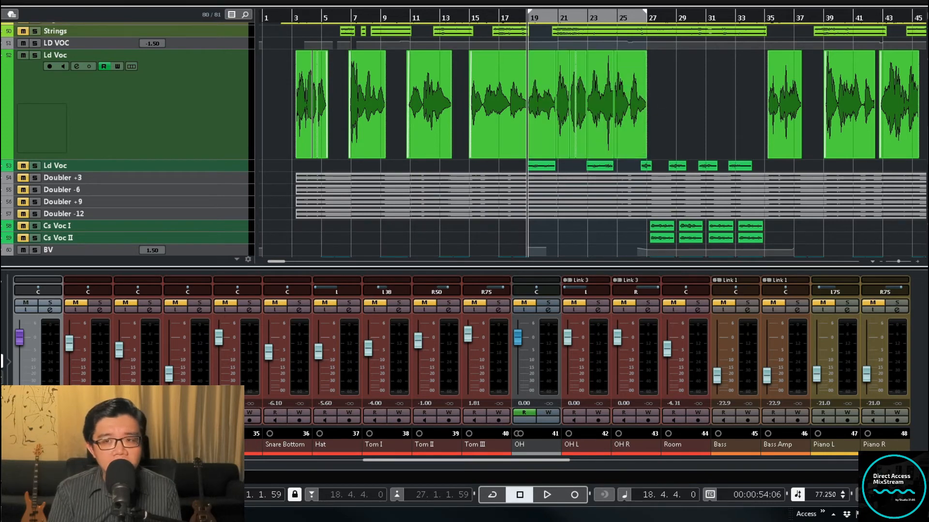
Reopen the Chorus plug-in from the Chorus FX channel's first insert and check the lead vocal event at bar 19
left_click(50, 310)
double_click(152, 144)
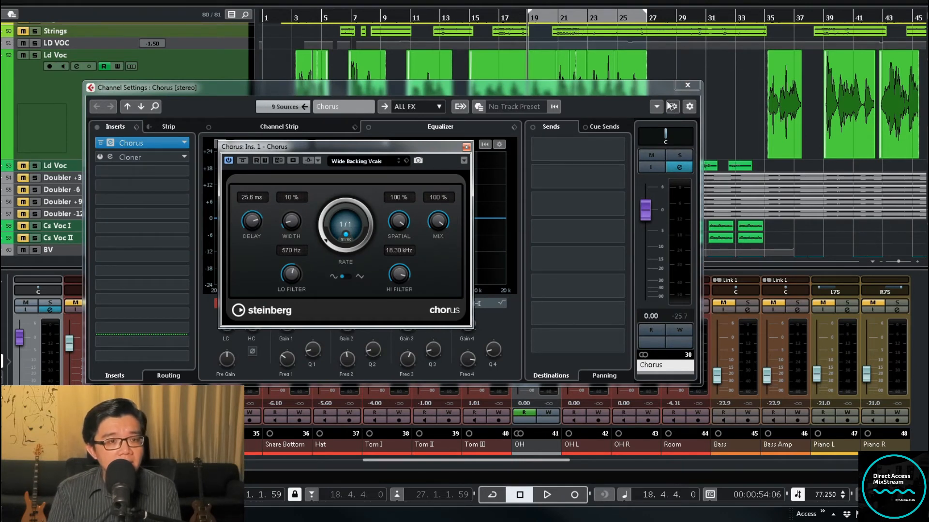
left_click(687, 85)
left_click(542, 123)
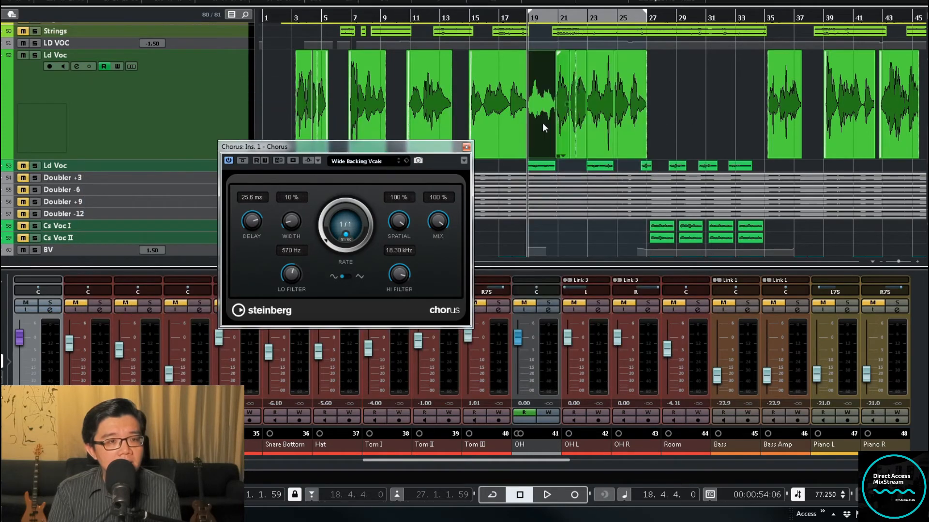
left_click(494, 33)
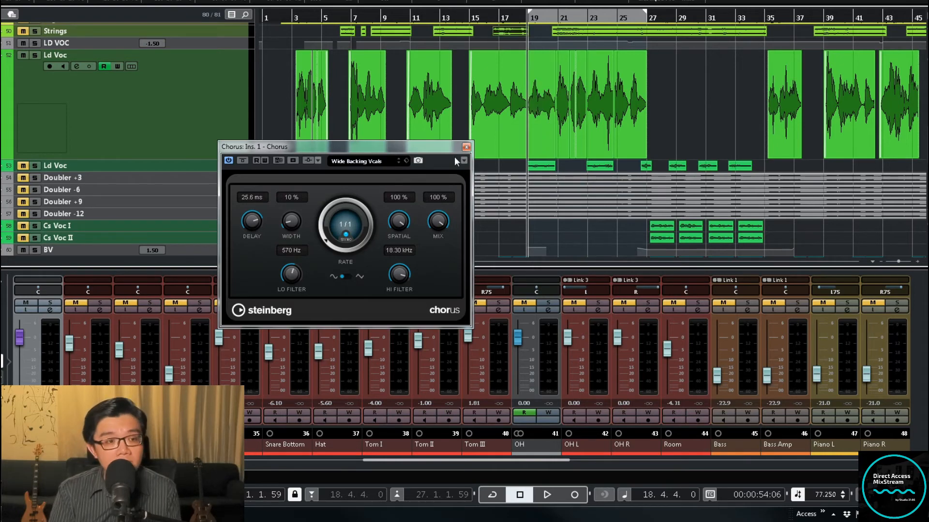
Export the Chorus FX channel as an audio mixdown named "Chorus -12" and close the Chorus plug-in
key("ctrl+shift+e")
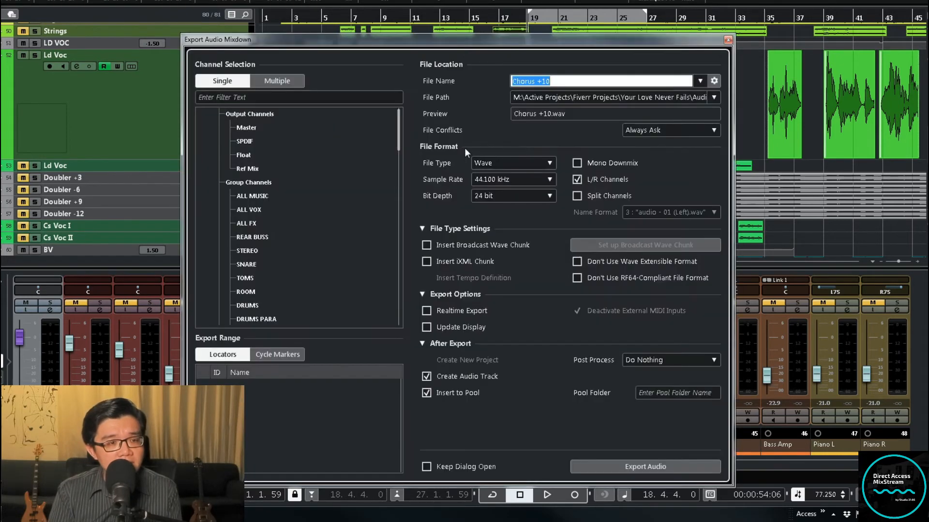
left_click(550, 80)
left_click_drag(535, 82, 568, 81)
key("BackSpace")
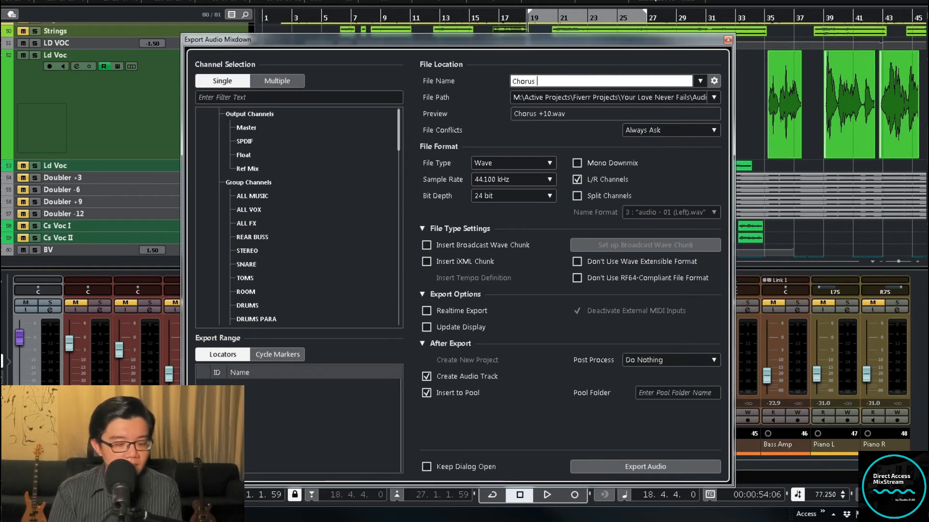
type("18")
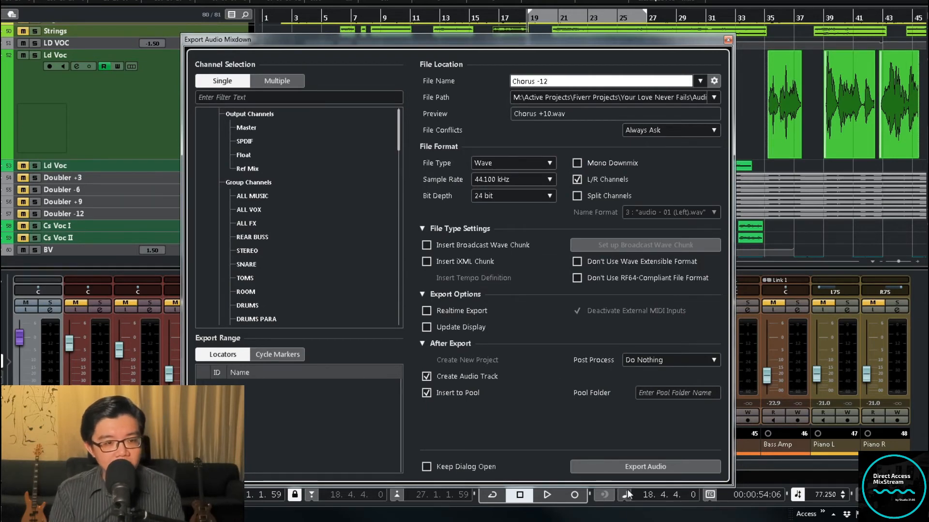
left_click(637, 469)
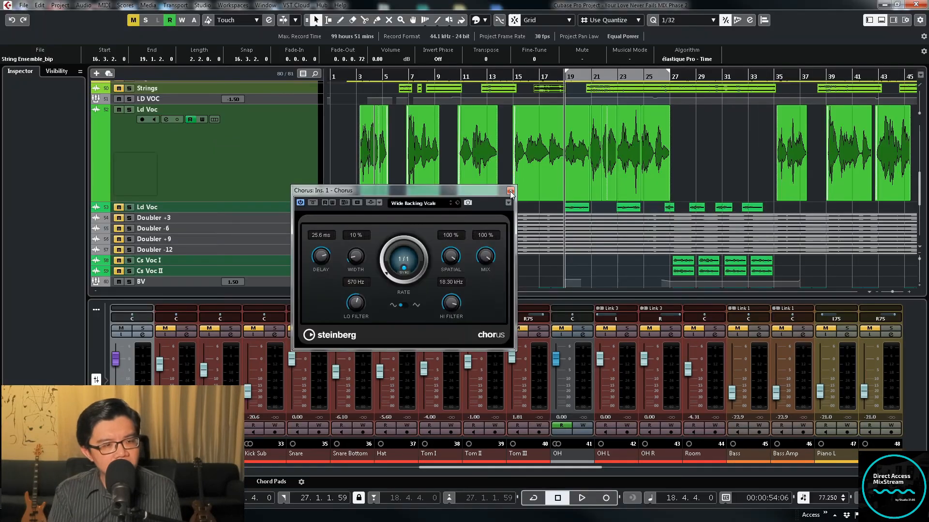
left_click(511, 192)
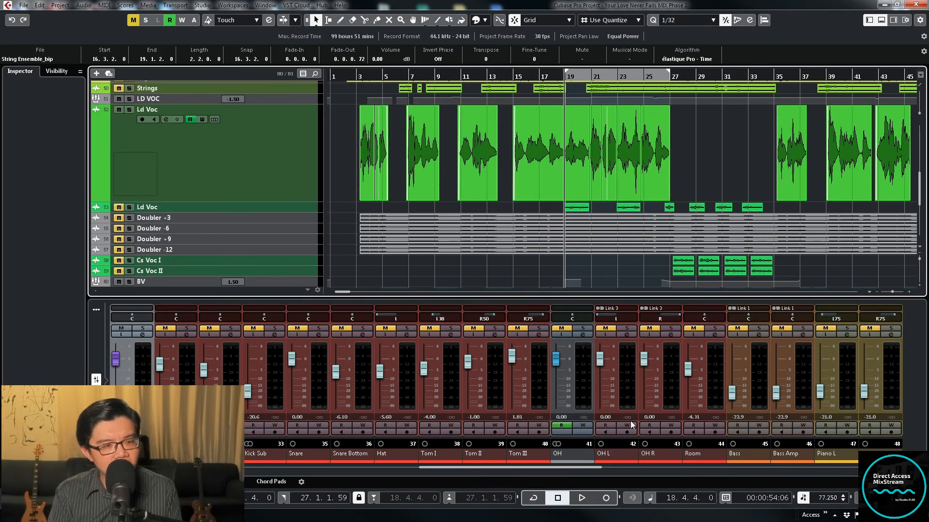
Open the channel settings of the upper Ld Voc track and route its output back to the LD VOC group
left_click_drag(597, 469, 738, 469)
left_click(451, 335)
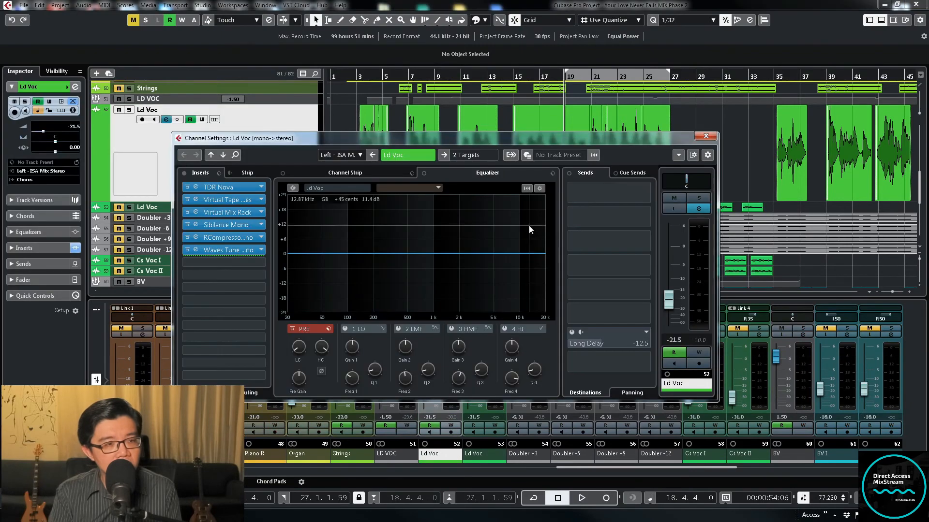
left_click(480, 151)
left_click(495, 380)
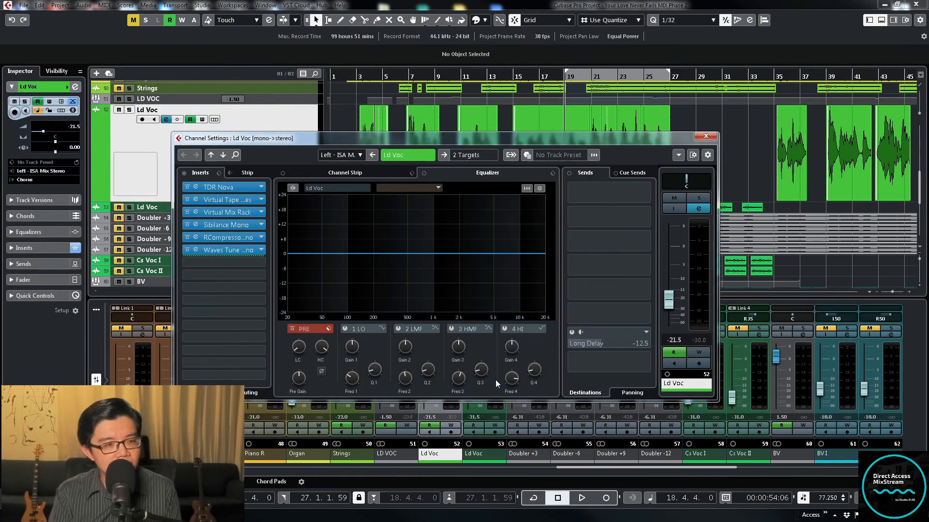
left_click(703, 138)
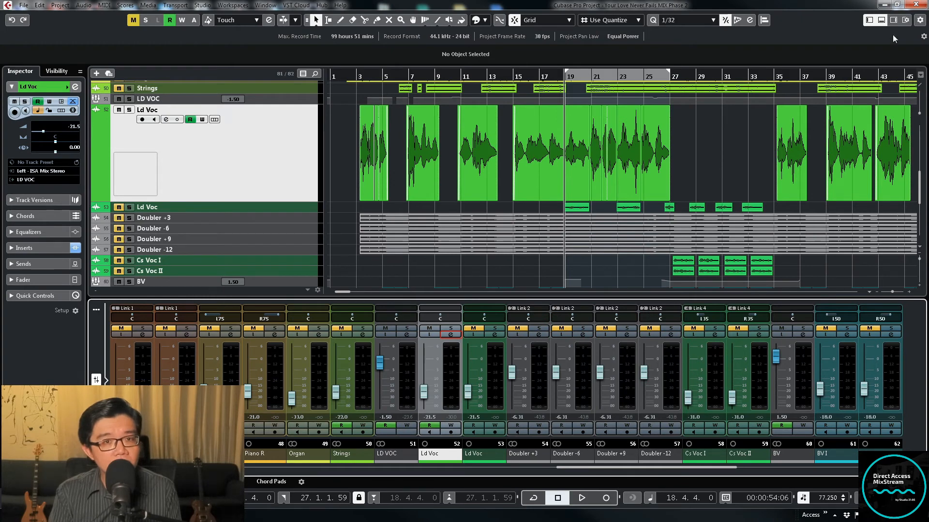
Hide the mixer below the project and select the exported Chorus tracks at the end of the track list
left_click(881, 19)
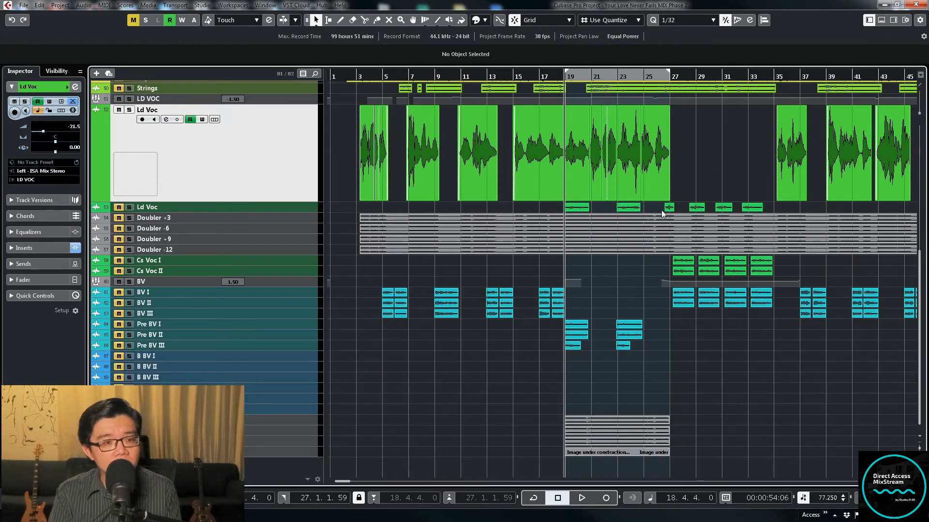
left_click(310, 420)
left_click(304, 454, "shift")
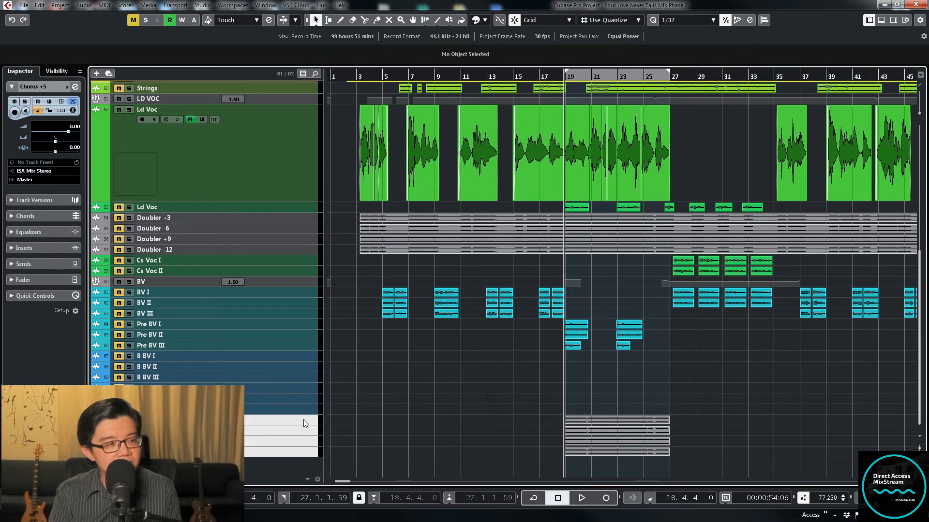
Move the four exported Chorus tracks directly below the upper Ld Voc track and select that vocal track
left_click_drag(304, 419, 298, 213)
left_click(296, 193)
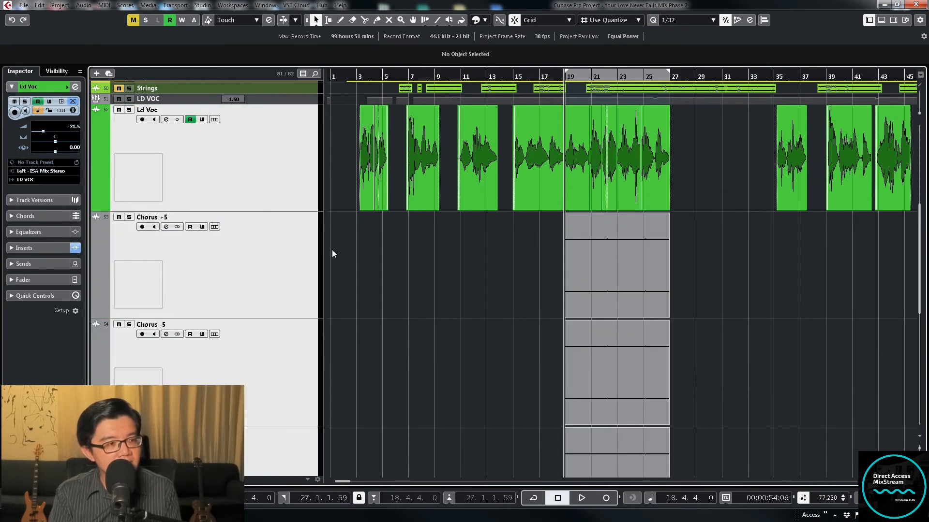
scroll(332, 253, "down", 3)
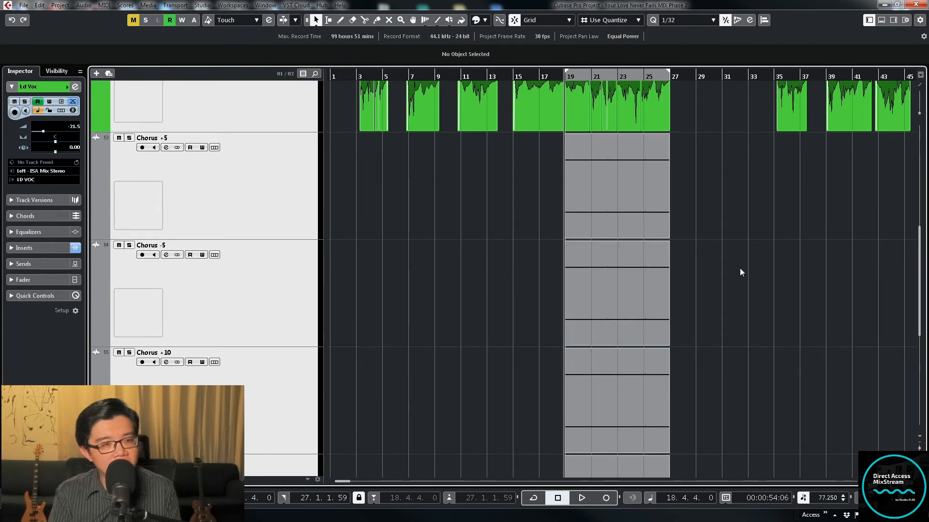
Select the tracks Chorus +5 through Chorus -12 together and lower their volume to minus infinity
left_click(232, 186)
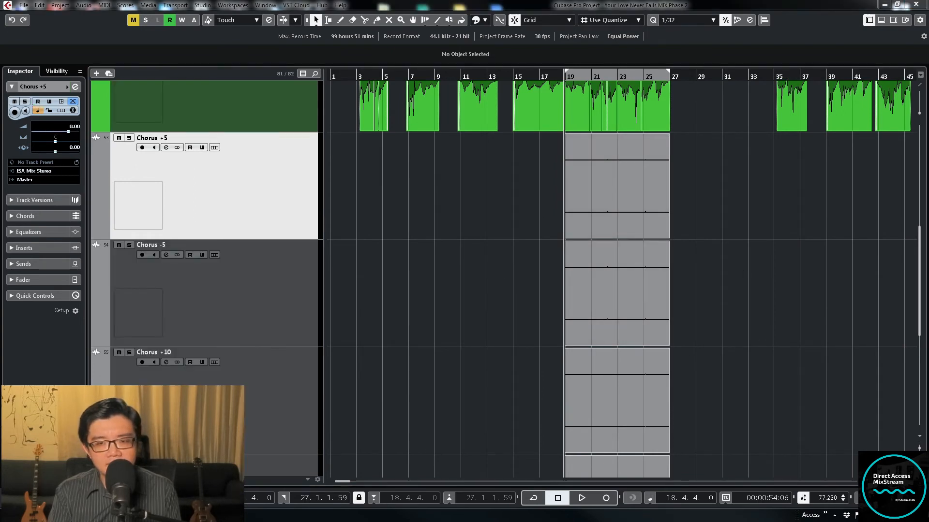
left_click(281, 465, "shift")
left_click_drag(68, 132, 33, 131)
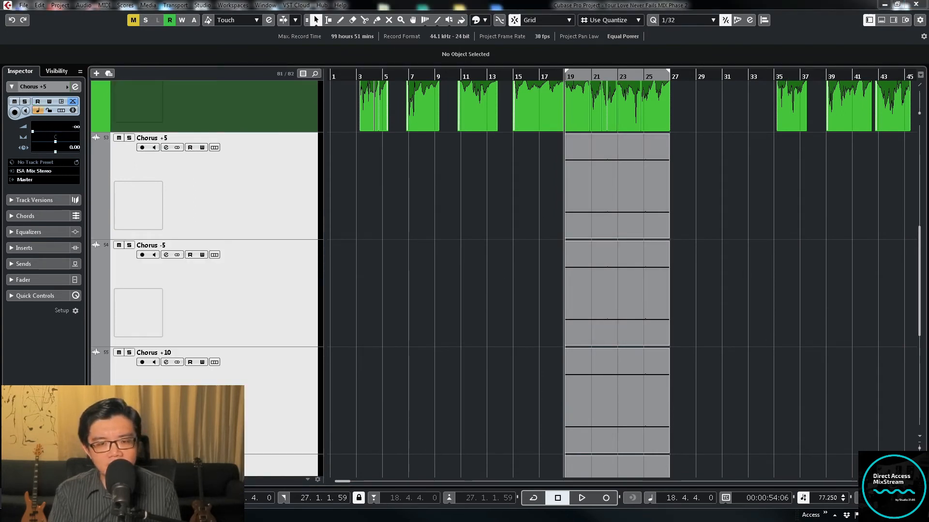
Solo the four selected Chorus tracks and audition them from bar 19
key("s")
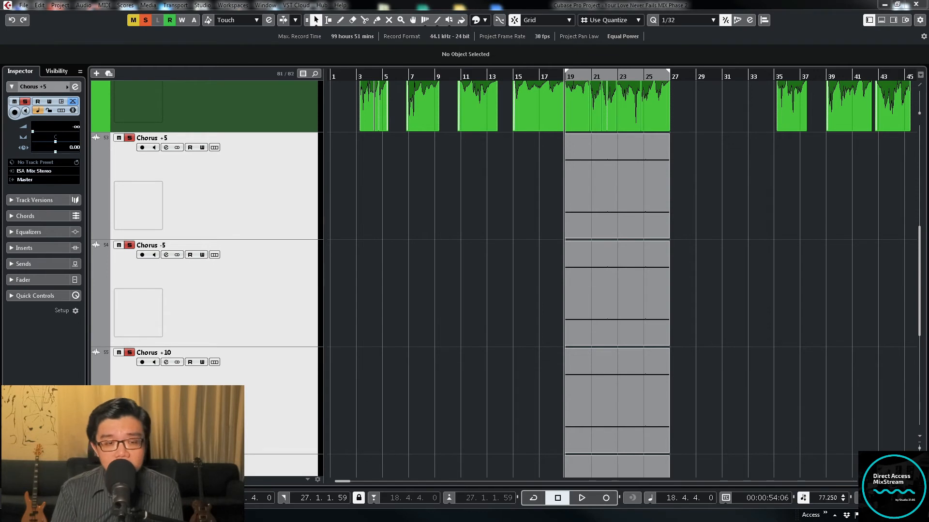
key("space")
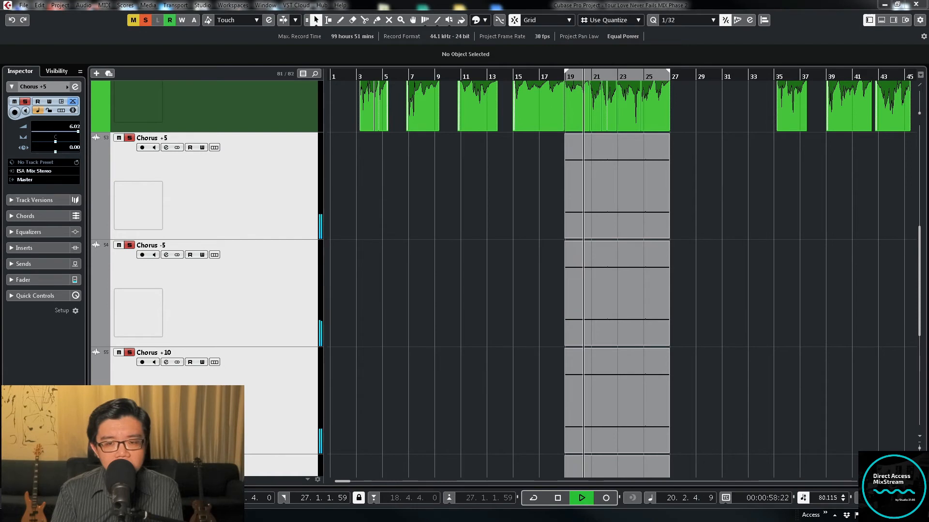
key("space")
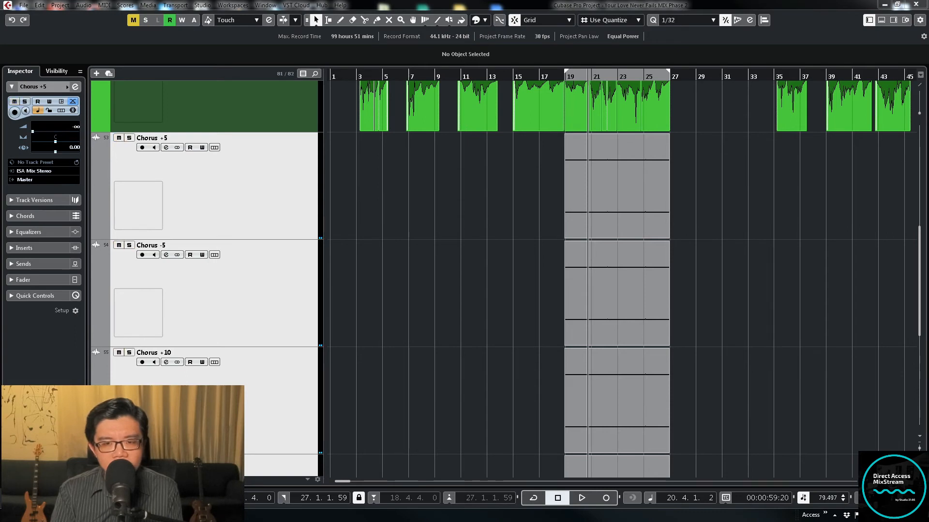
Open the Chorus +5 channel settings, check the Pre Gain control in the equalizer section, and close them
left_click(166, 147)
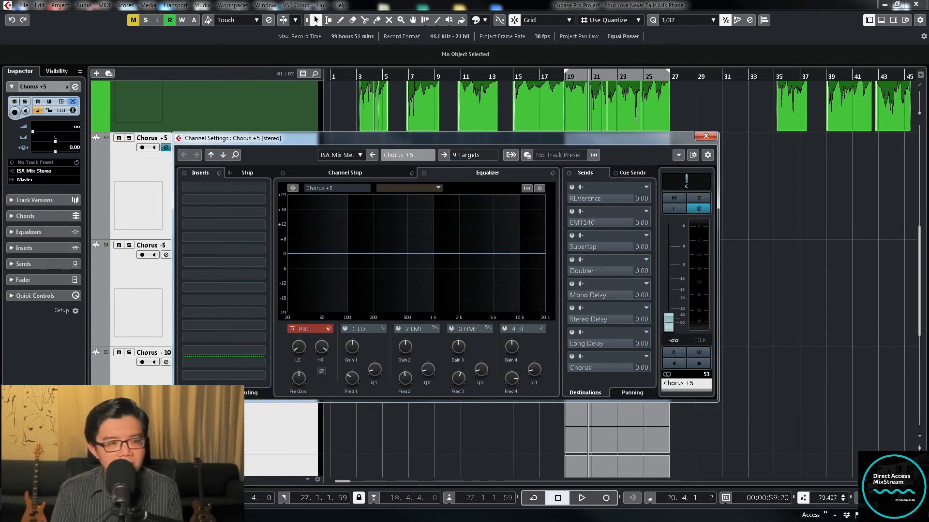
left_click(300, 390)
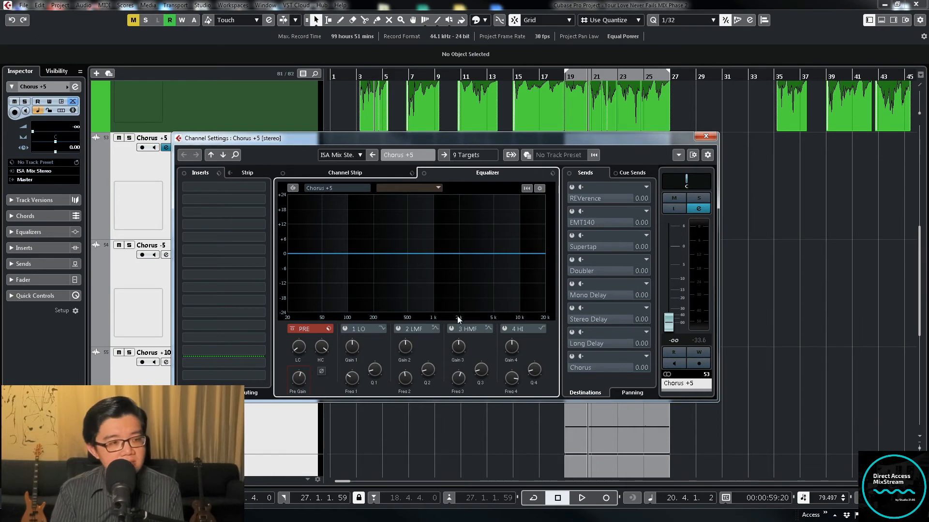
left_click(707, 136)
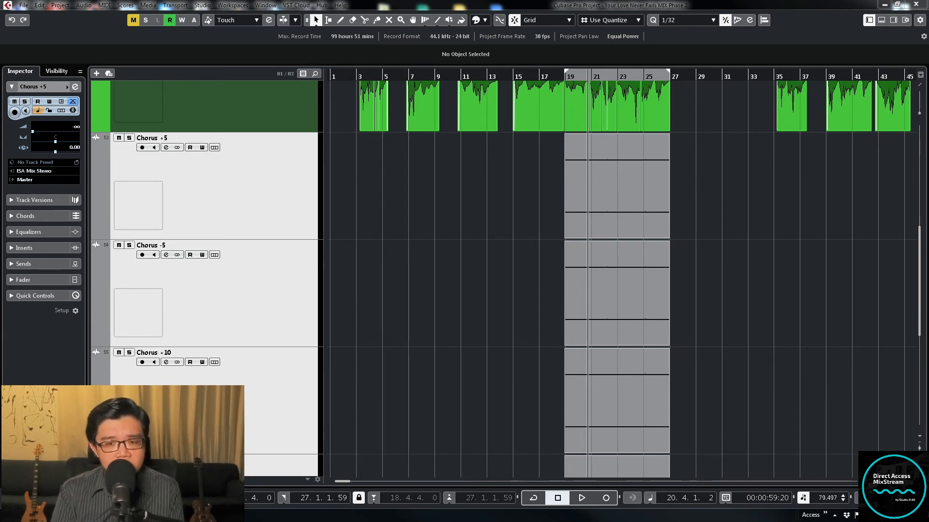
Solo the four Chorus tracks again, continue auditioning them from around bar 20, and release their solos
key("s")
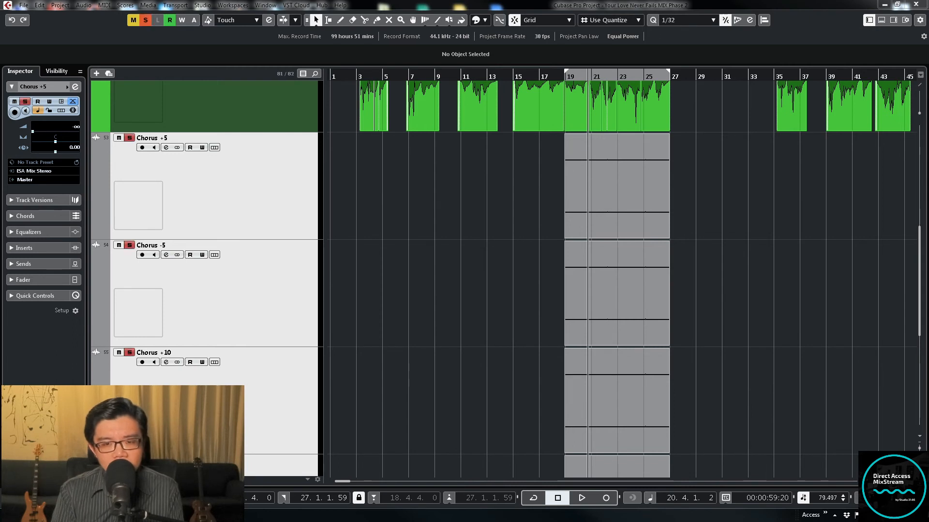
key("space")
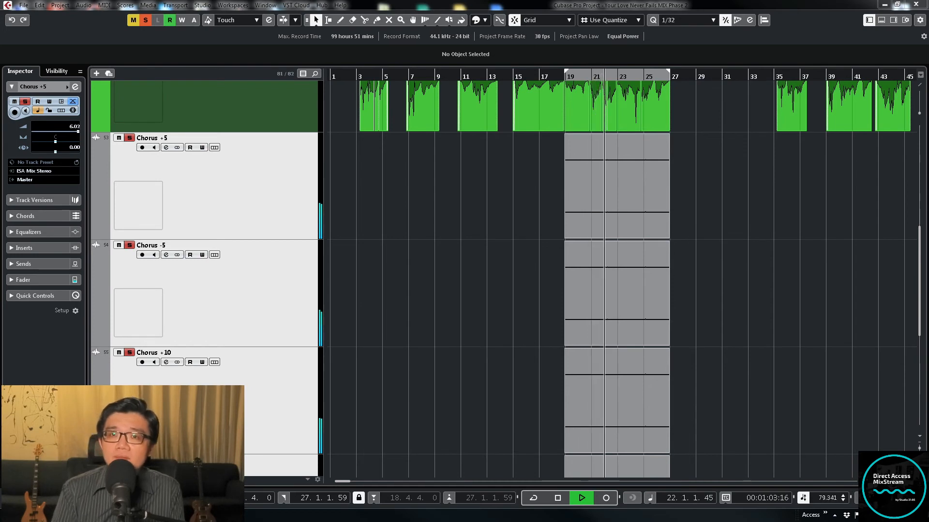
key("space")
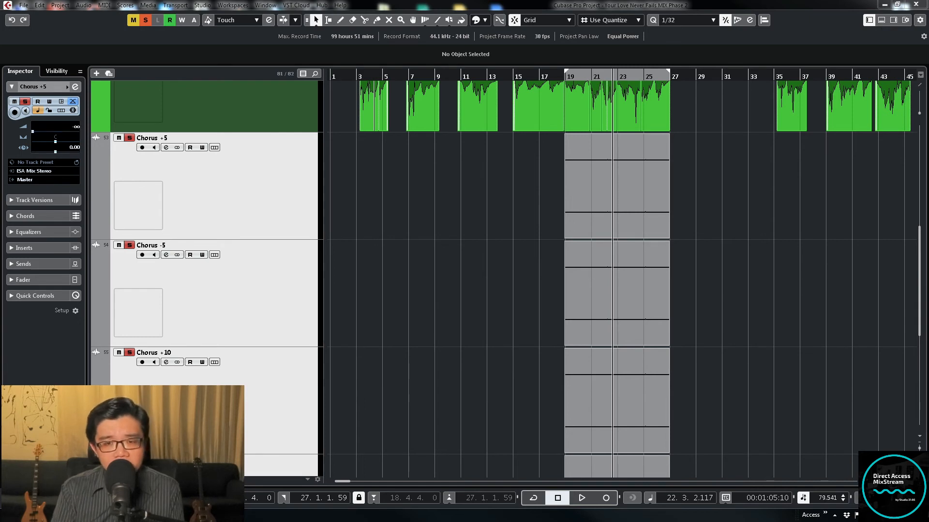
left_click(129, 138)
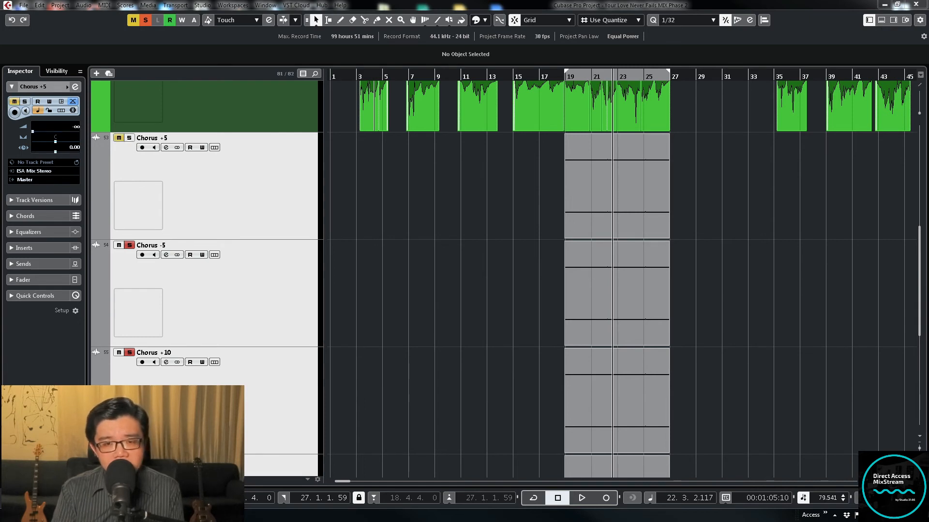
left_click(130, 245)
left_click(129, 353)
left_click(129, 460)
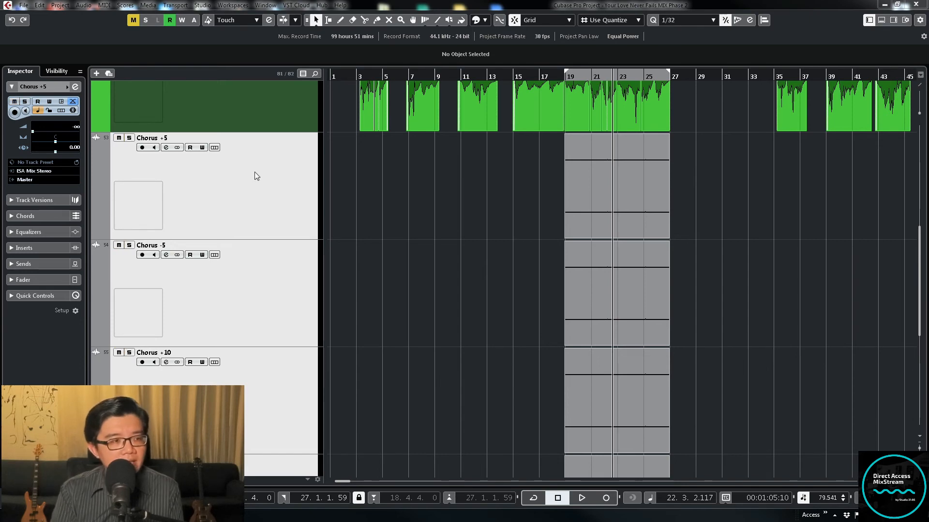
Restore the compact track view, return playback to bar 19, and audition the lead vocal together with the four selected Chorus tracks
left_click(267, 178)
key("z")
key("KP_1")
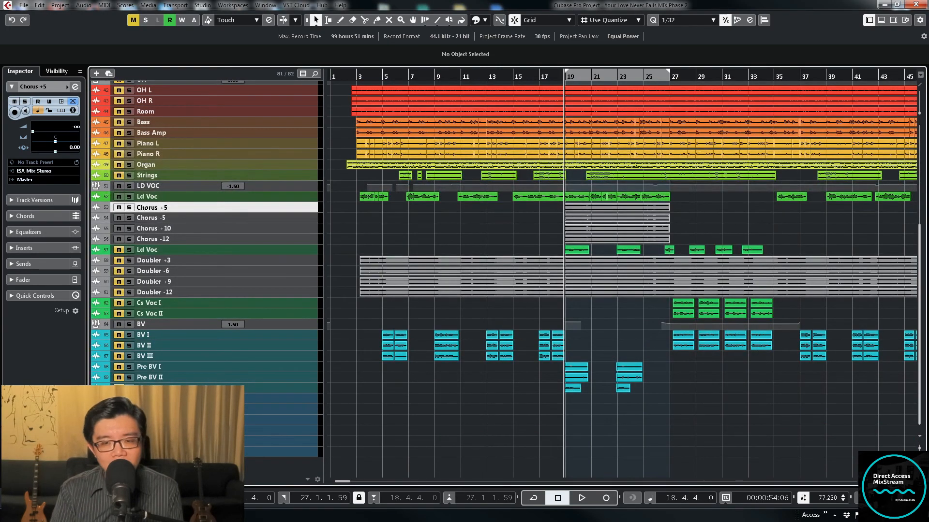
key("space")
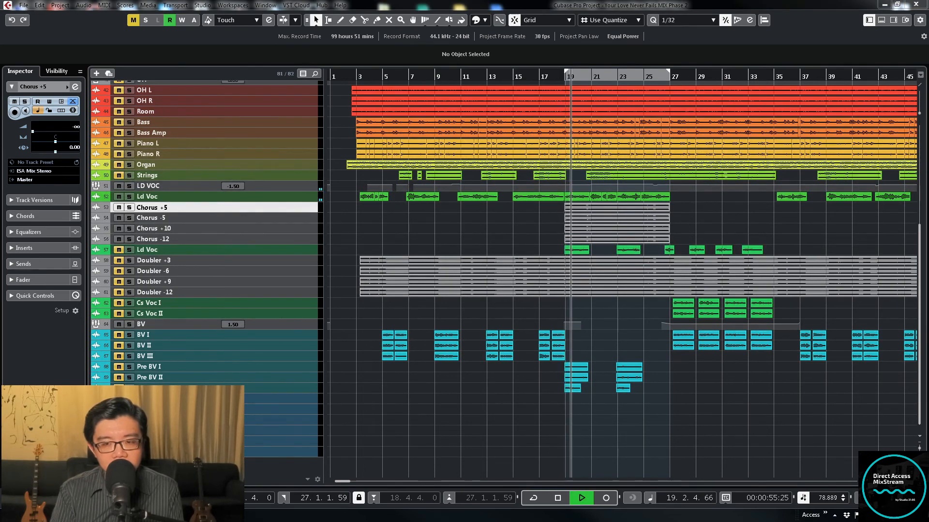
left_click(232, 239, "shift")
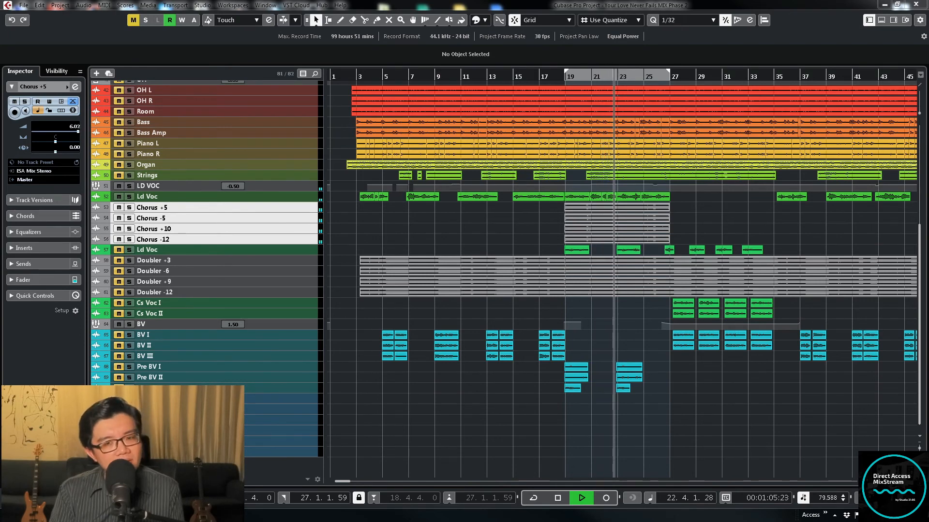
key("space")
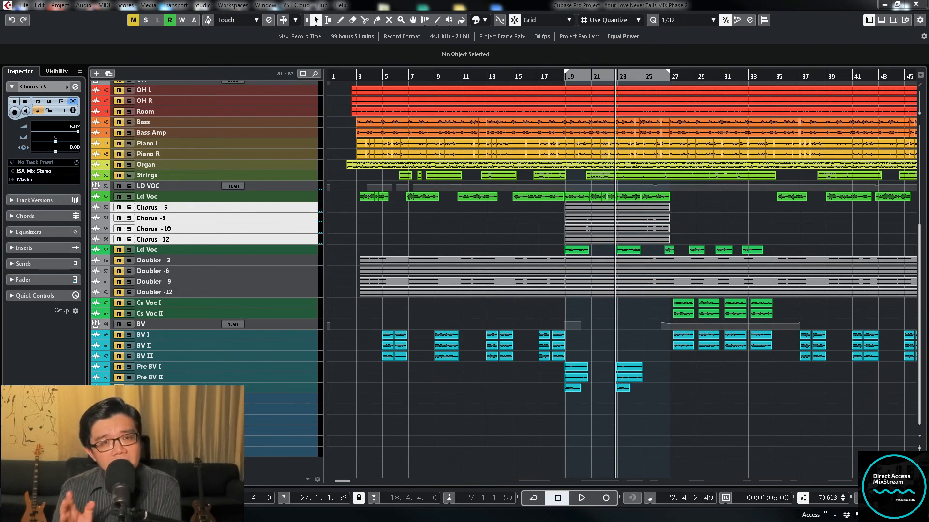